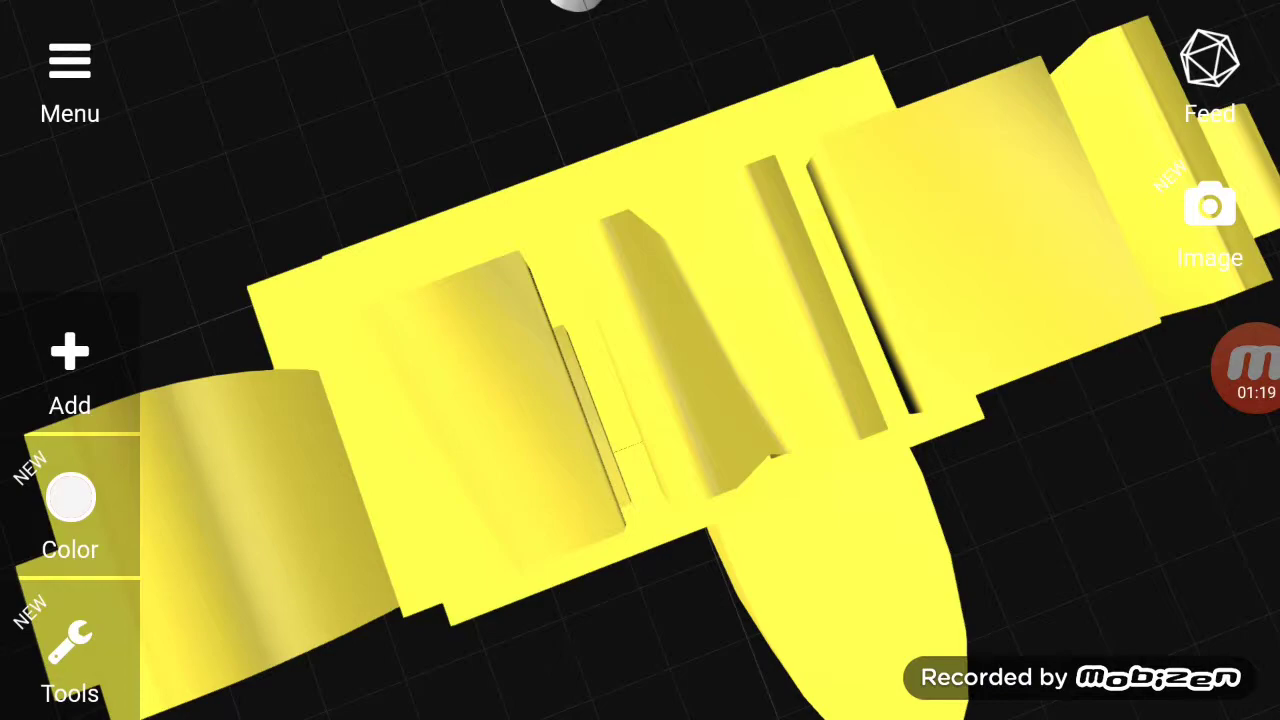
drag(640, 250, 640, 550)
drag(640, 400, 640, 100)
drag(640, 450, 640, 380)
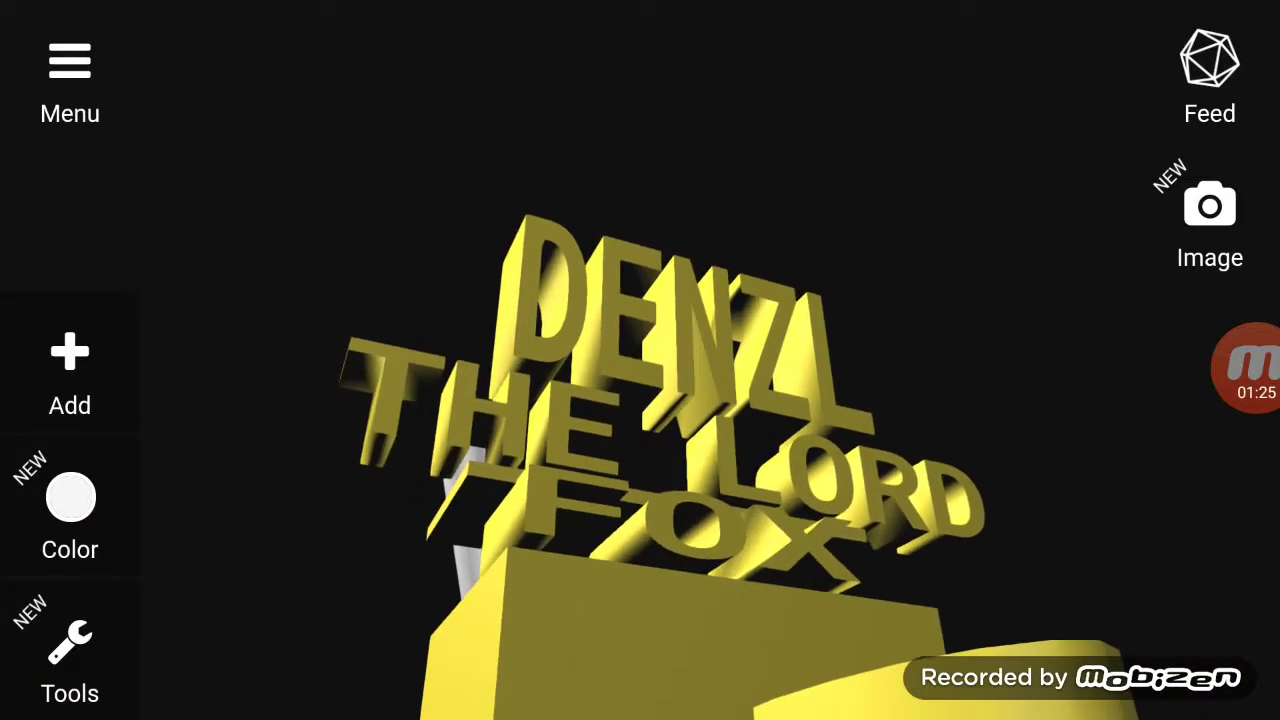
mouse_move(640, 450)
mouse_down()
mouse_move(580, 430)
mouse_move(600, 450)
mouse_up()
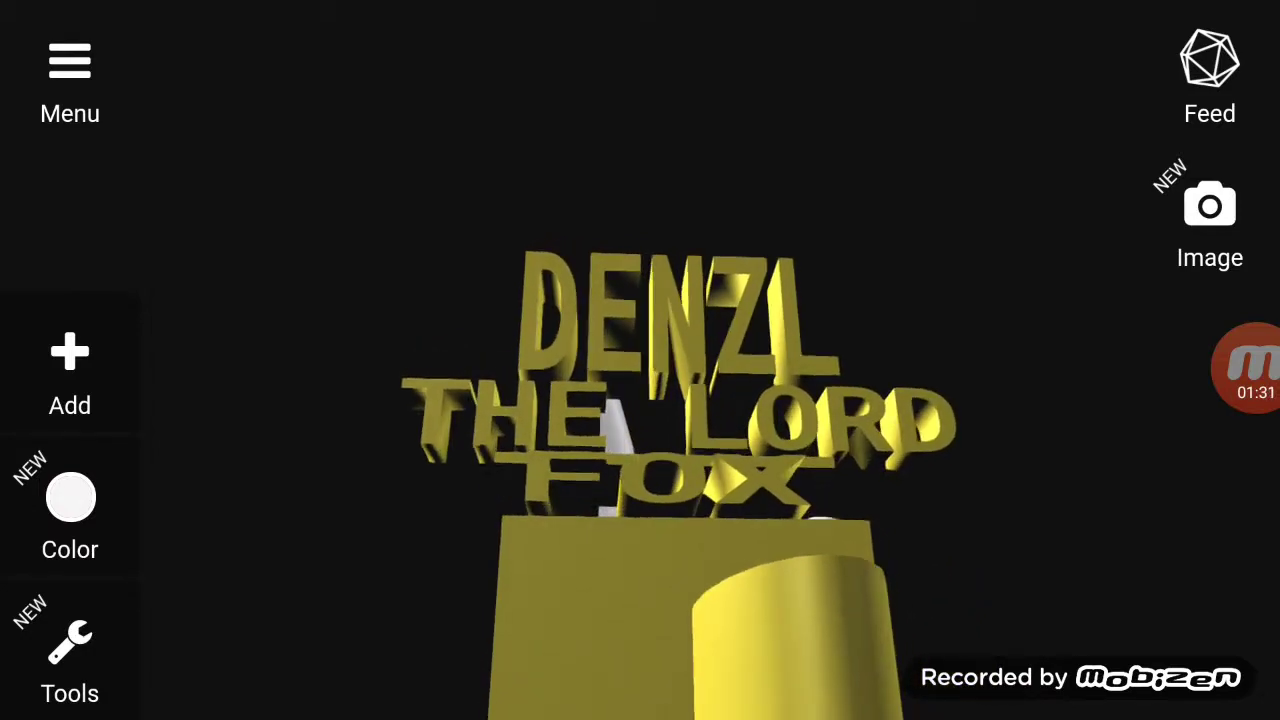
drag(640, 450, 720, 440)
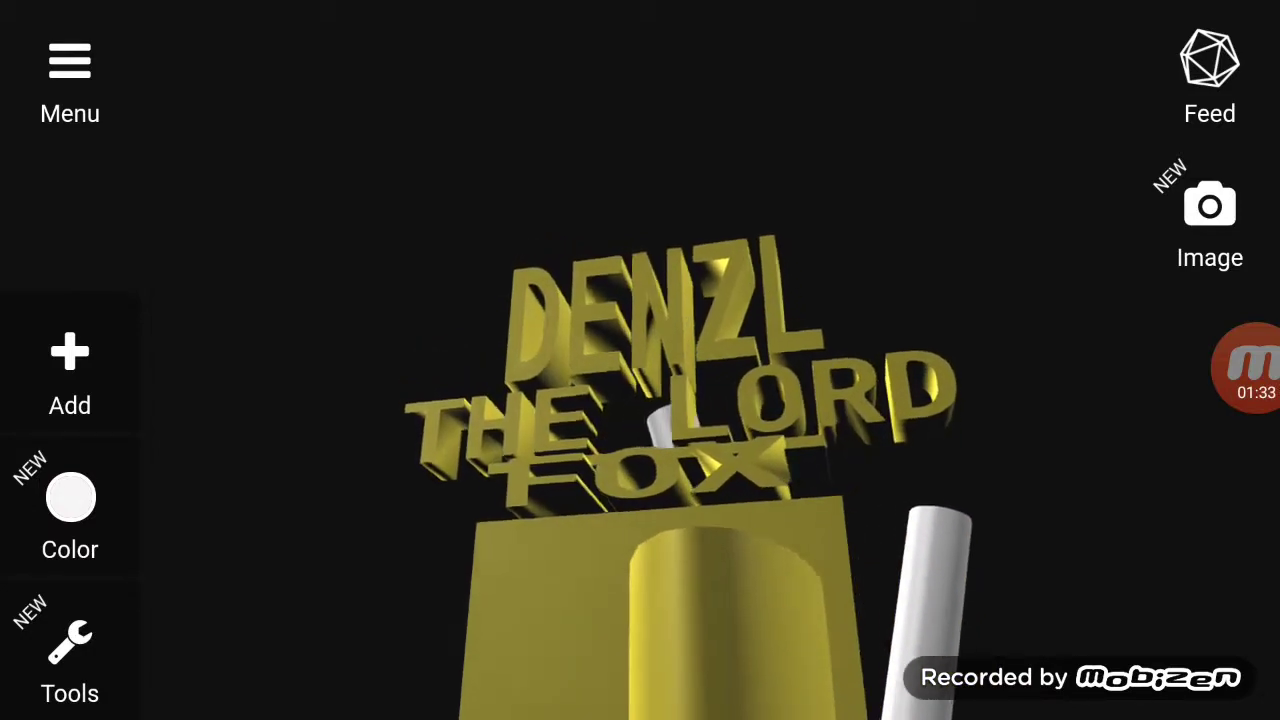
drag(640, 450, 660, 450)
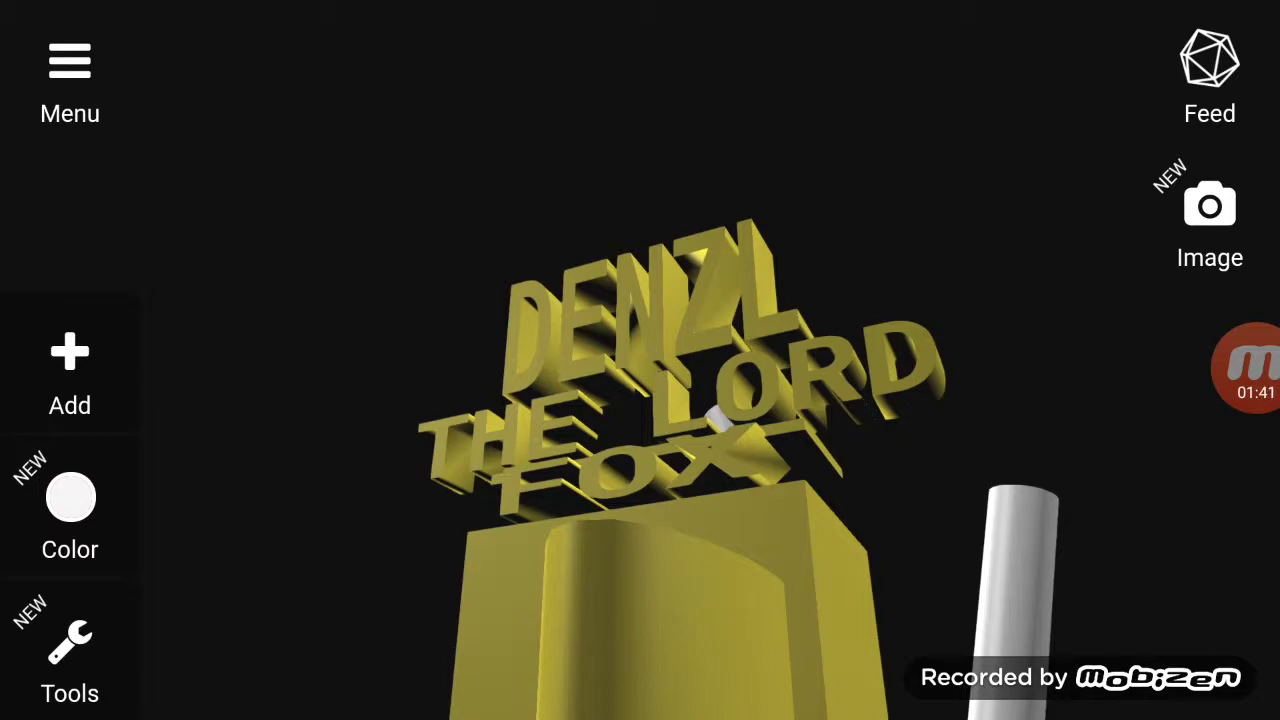
drag(640, 300, 640, 600)
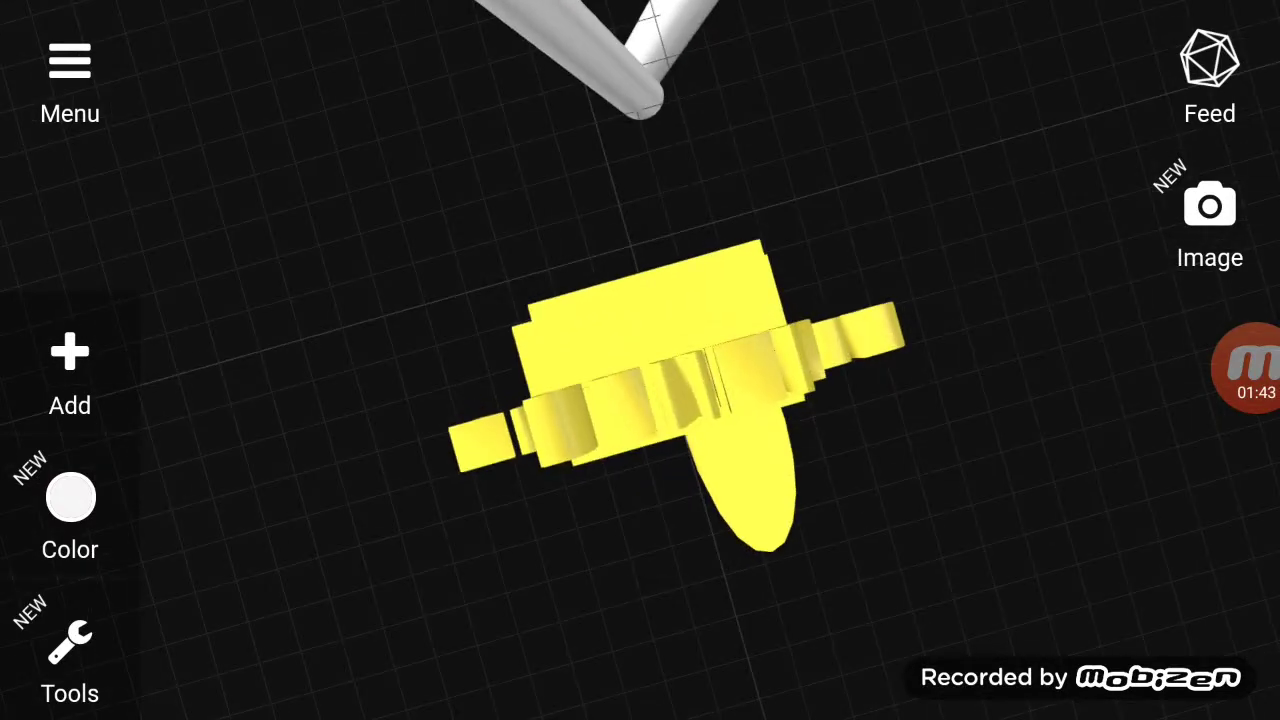
Select the yellow FOX model, then deselect and orbit to a low front view of the text
click(650, 370)
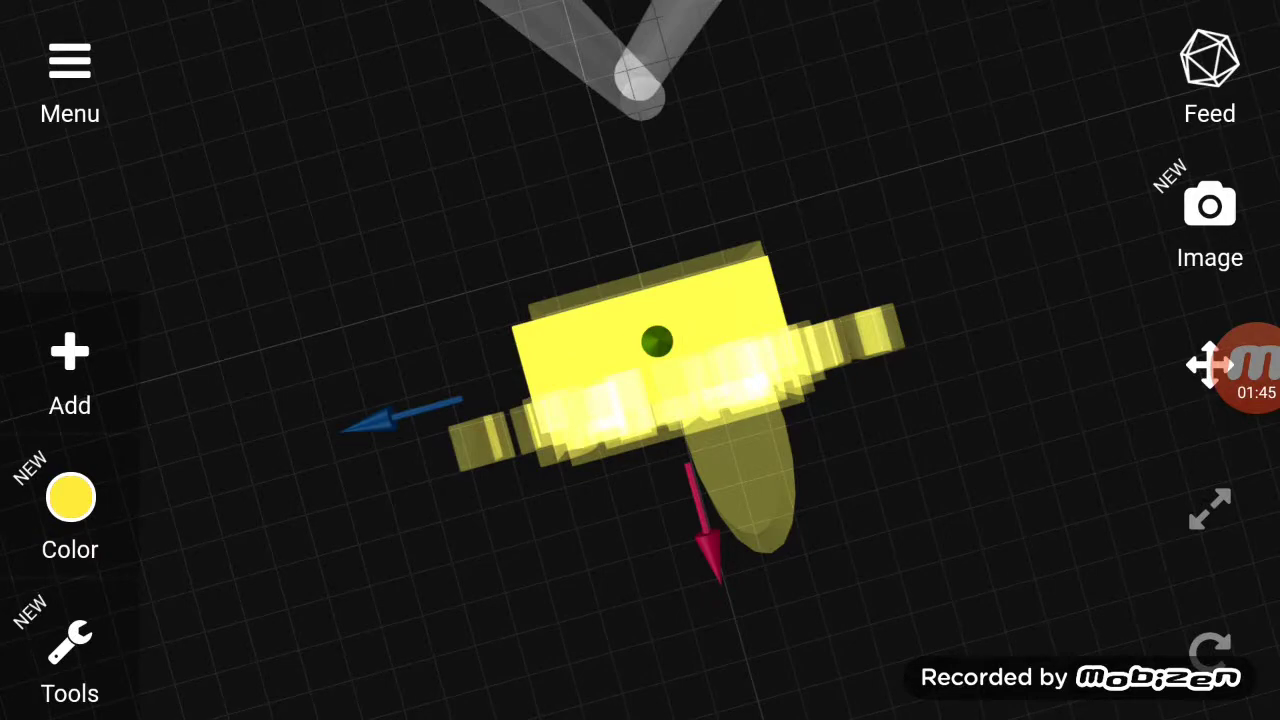
click(70, 660)
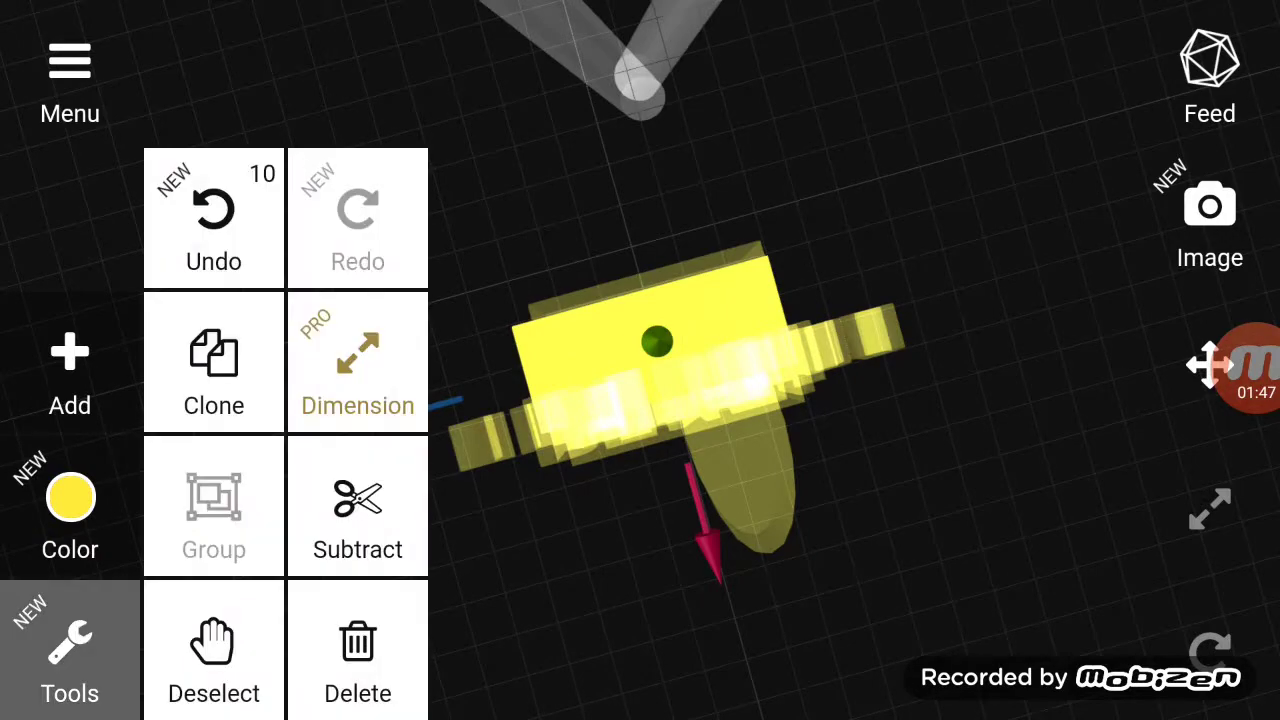
click(214, 657)
drag(640, 300, 640, 550)
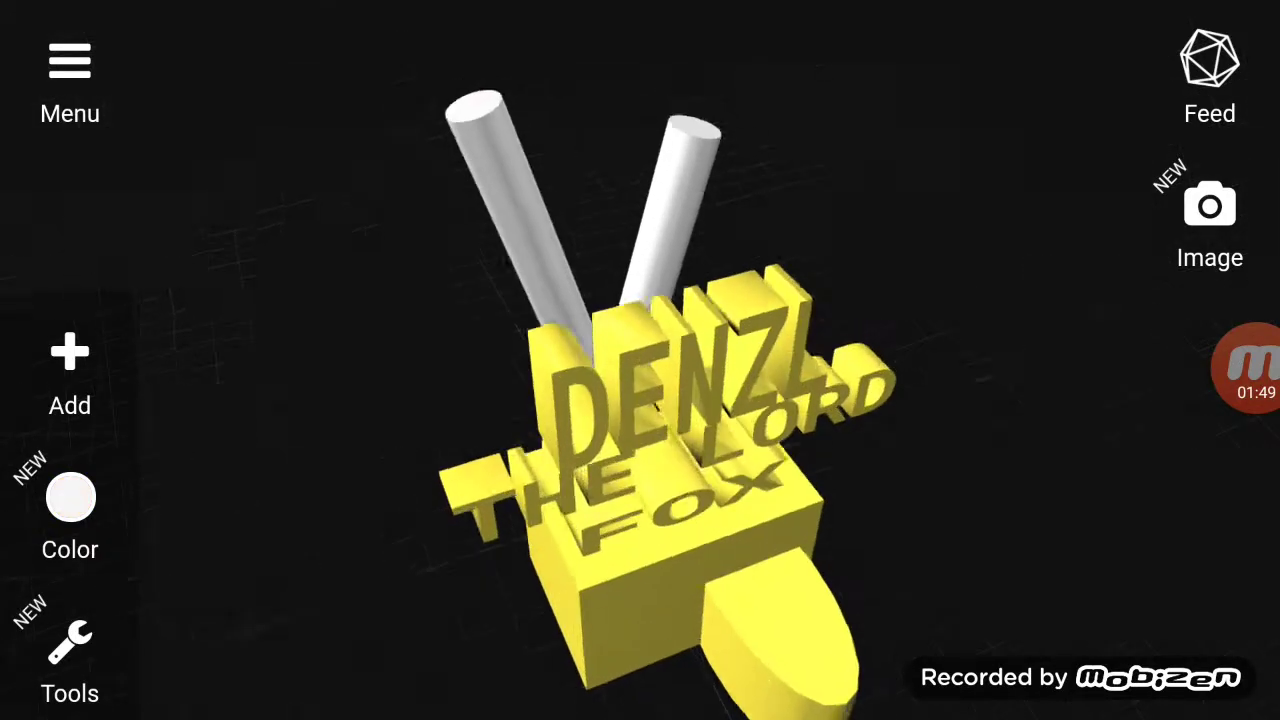
click(600, 420)
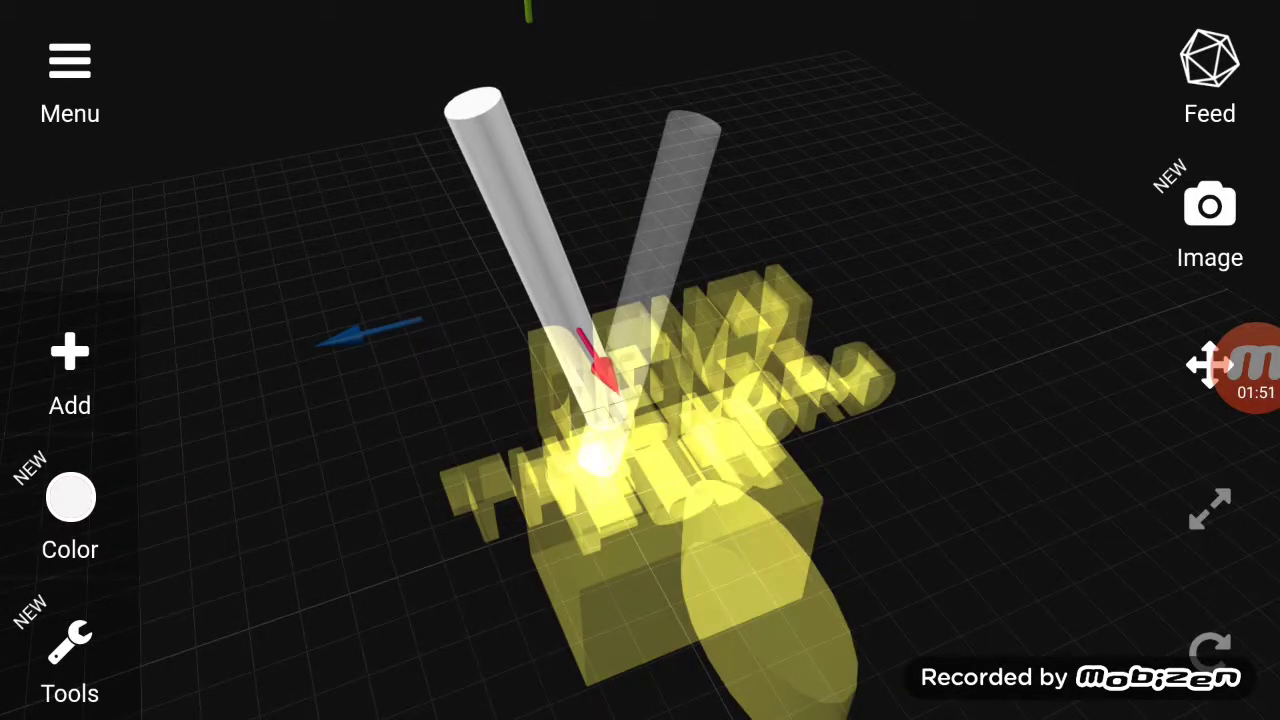
click(70, 660)
mouse_move(700, 550)
mouse_down()
mouse_move(700, 300)
mouse_move(700, 550)
mouse_up()
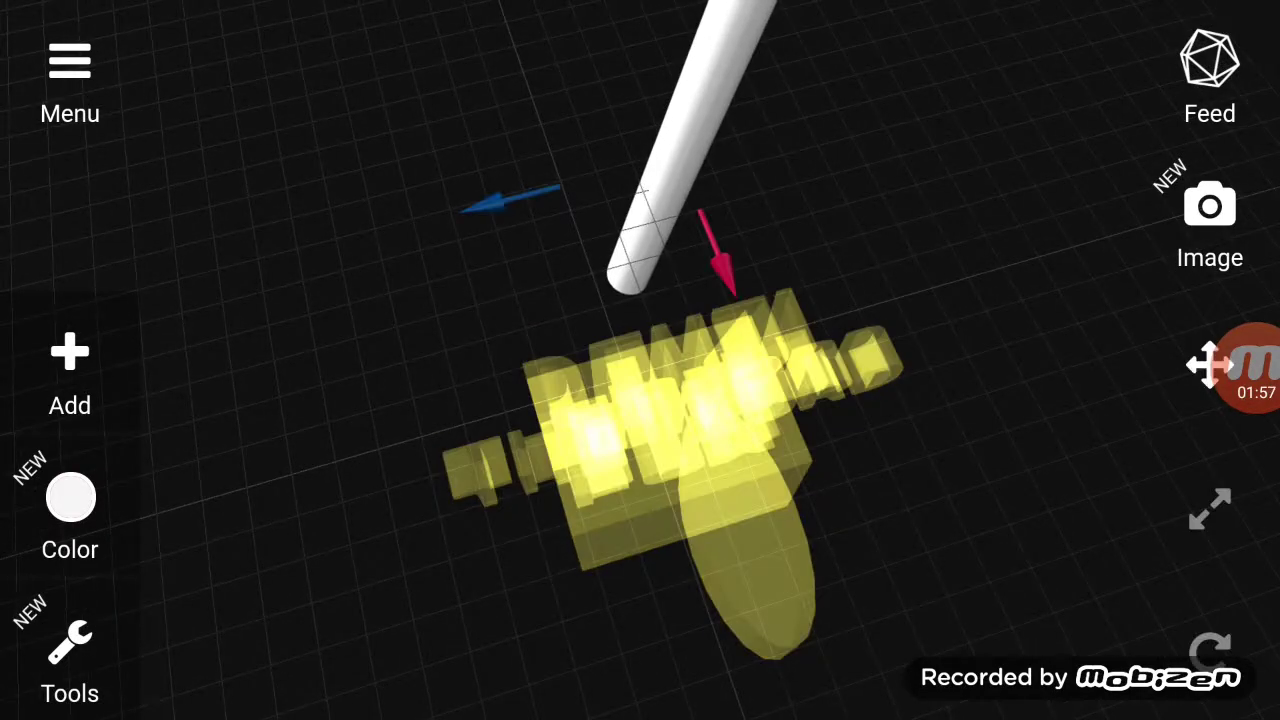
click(70, 660)
click(214, 663)
drag(700, 300, 700, 550)
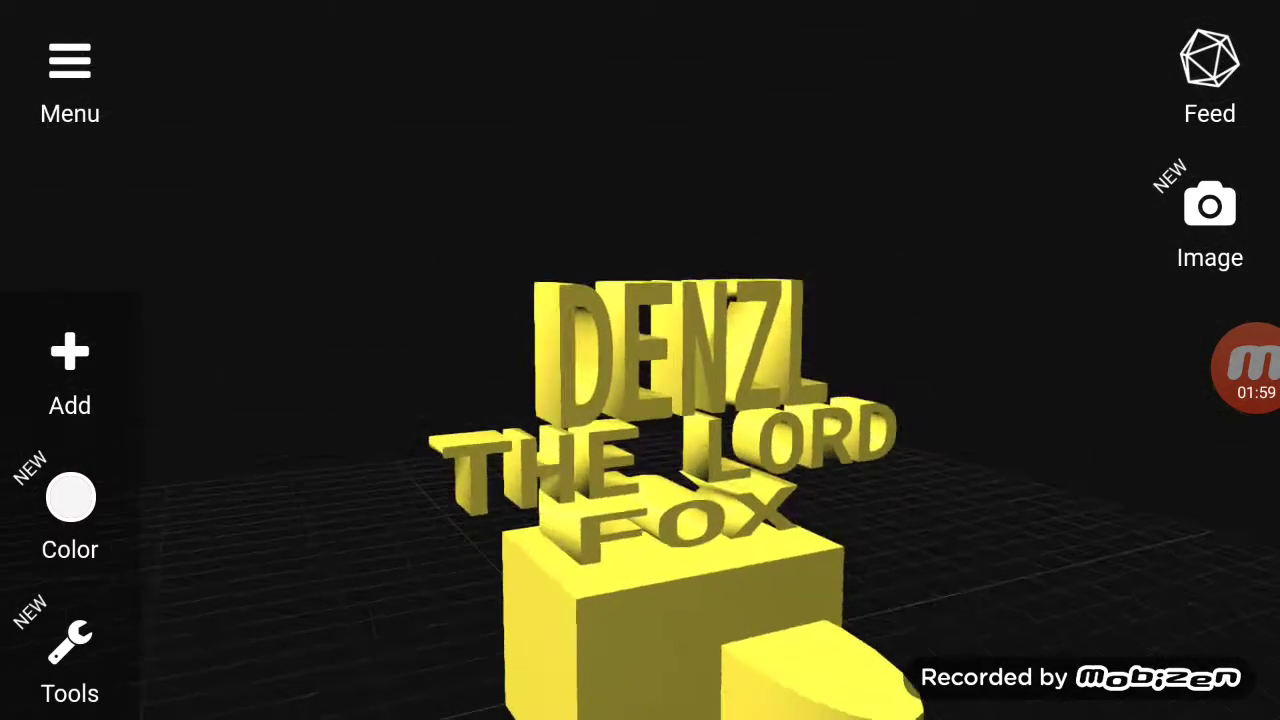
Delete the THE LORD and DENZL text objects
click(800, 450)
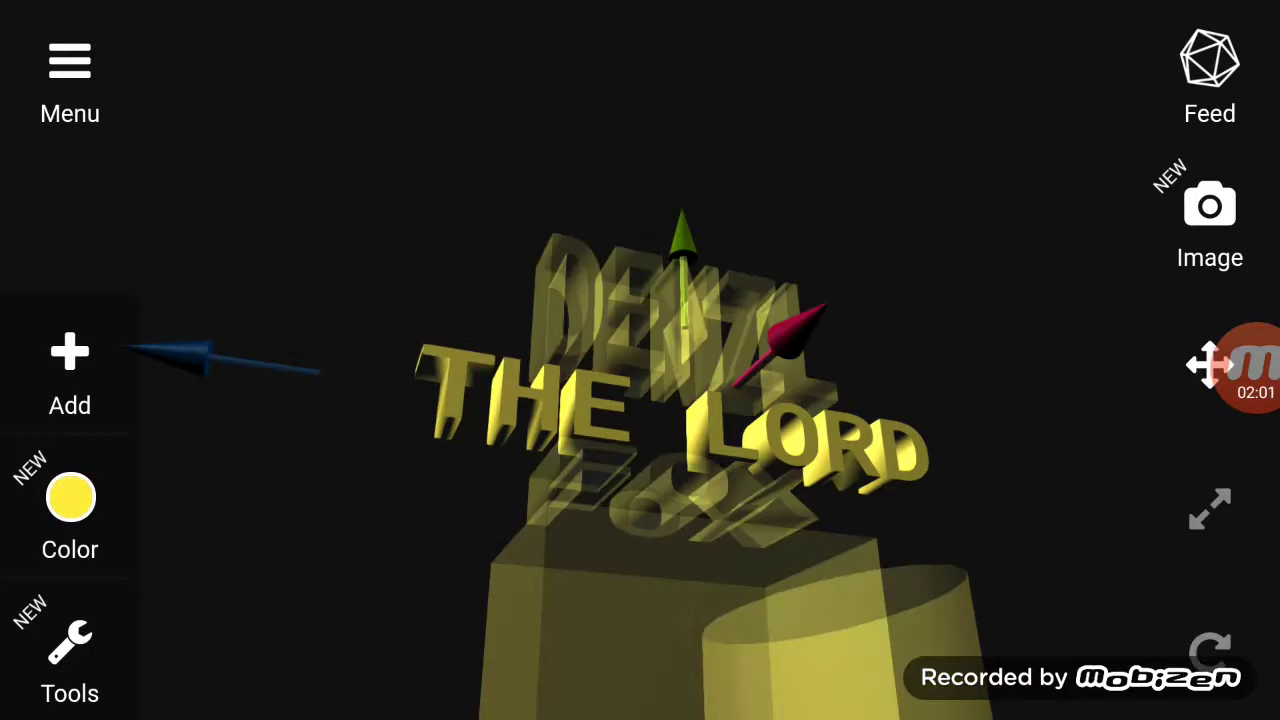
click(70, 660)
click(357, 680)
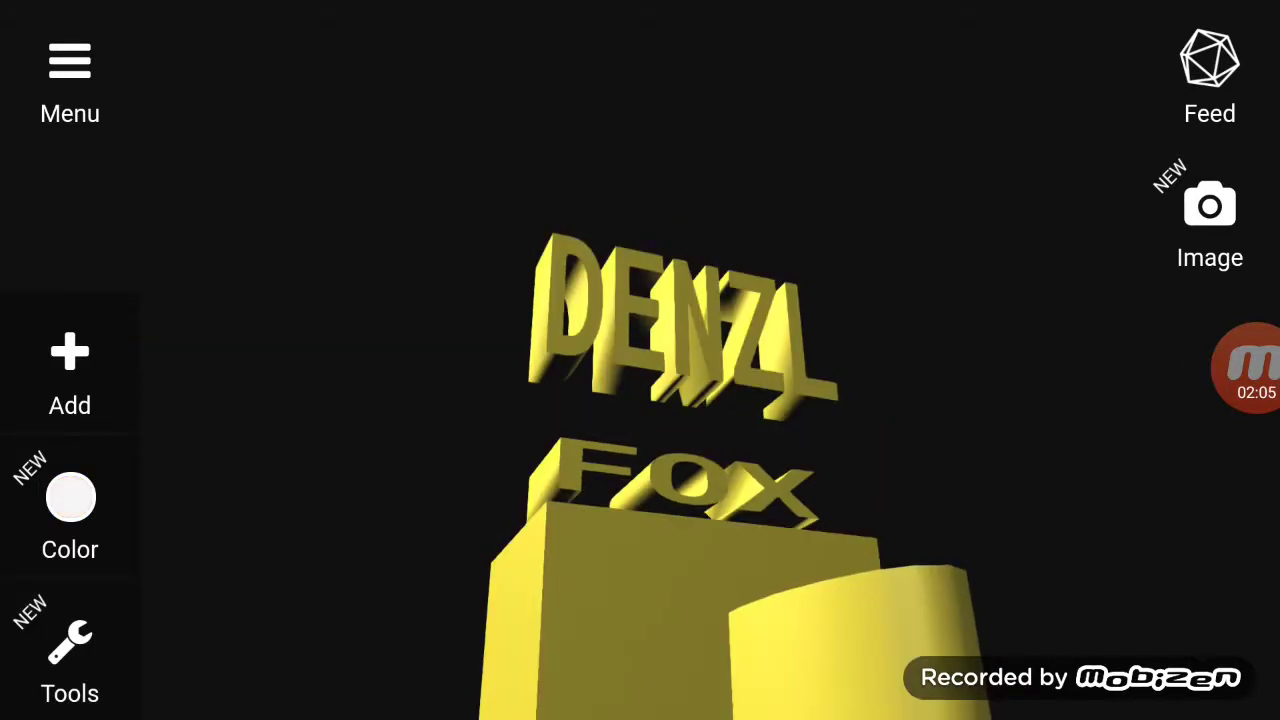
click(680, 320)
click(70, 655)
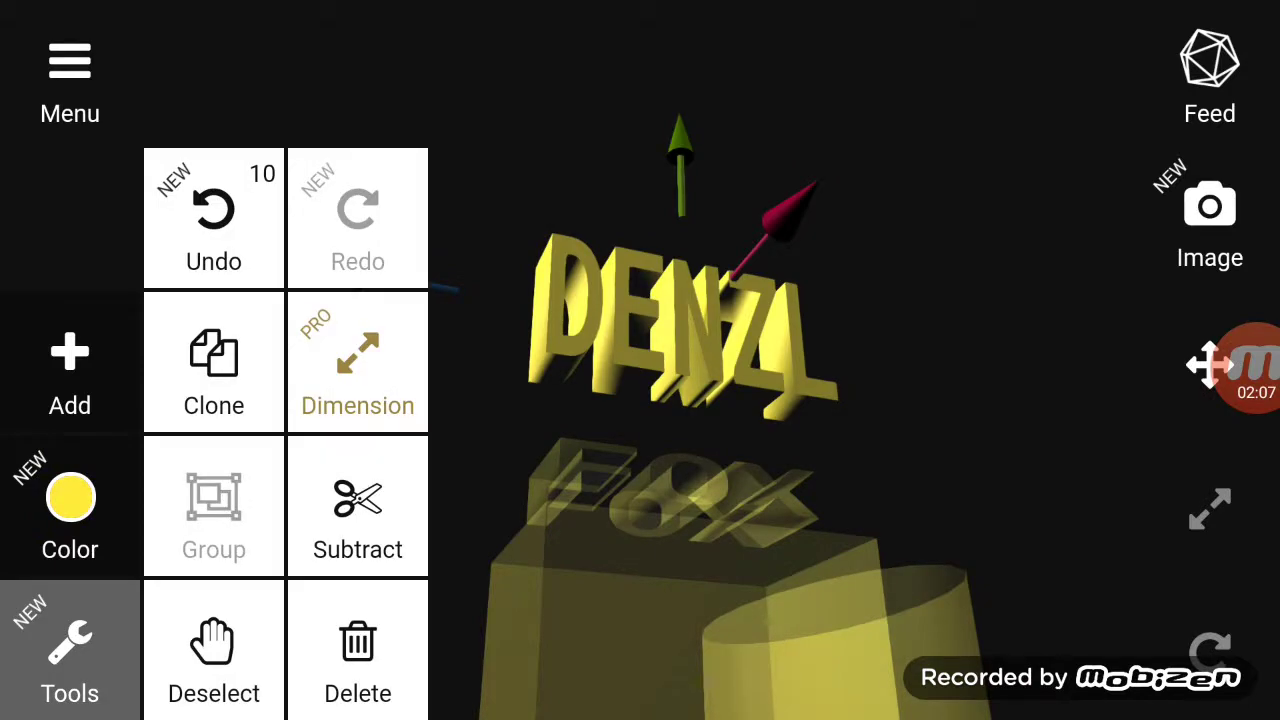
click(358, 655)
Subtract the yellow cylinder from the box
click(840, 630)
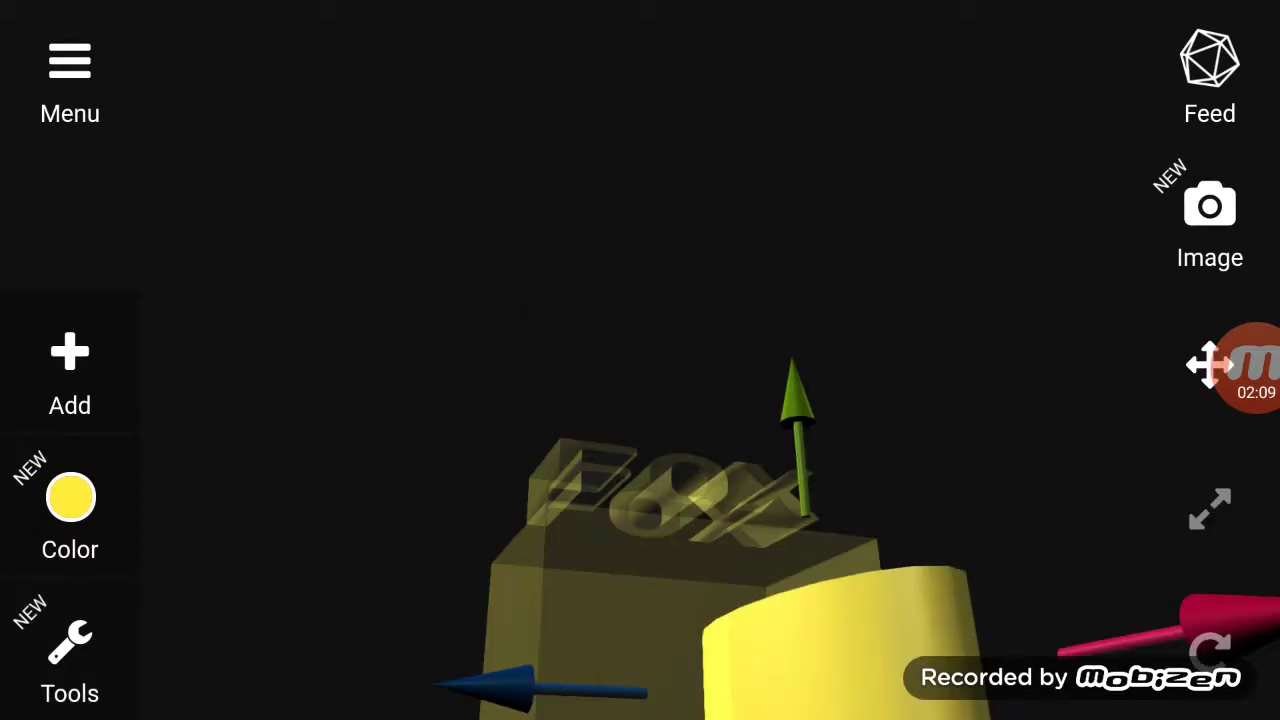
click(70, 655)
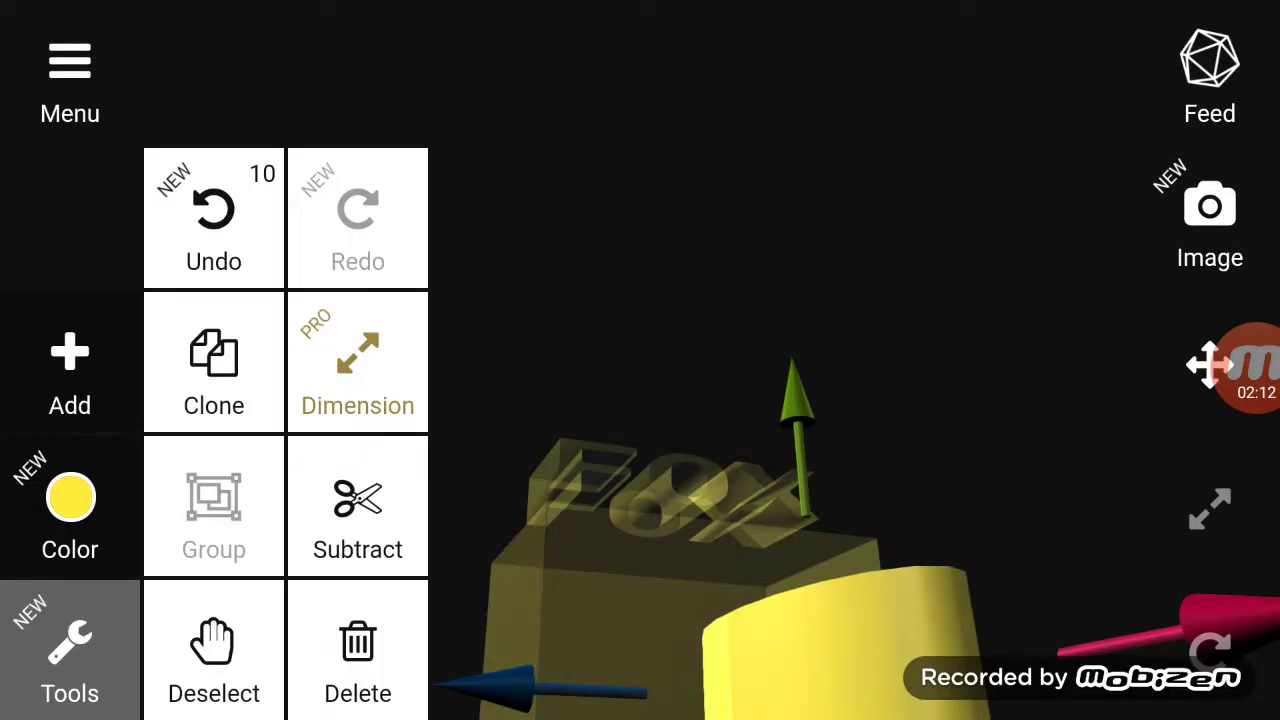
click(357, 510)
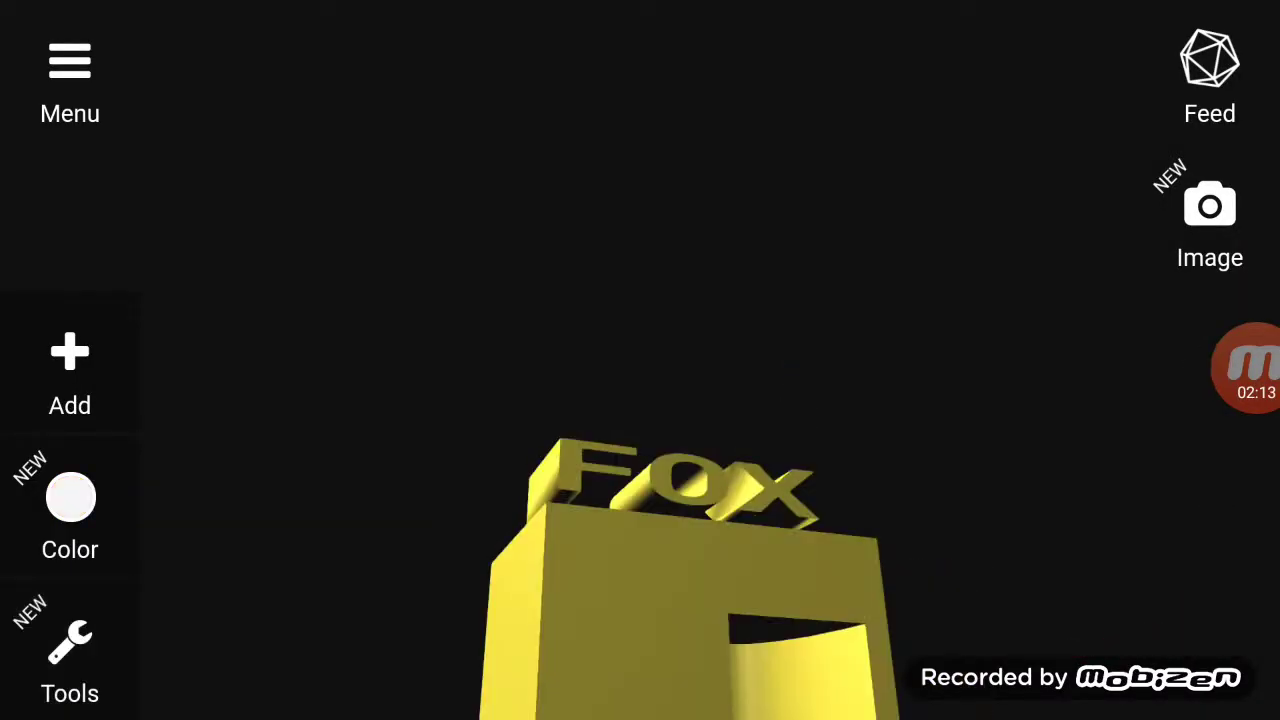
Orbit overhead and select the FOX model with the editing tools open
mouse_move(640, 300)
mouse_down()
mouse_move(600, 450)
mouse_move(640, 380)
mouse_move(600, 420)
mouse_move(620, 300)
mouse_move(650, 290)
mouse_move(500, 320)
mouse_up()
mouse_move(640, 400)
mouse_down()
mouse_move(620, 550)
mouse_move(640, 600)
mouse_move(640, 400)
mouse_up()
click(660, 600)
click(70, 655)
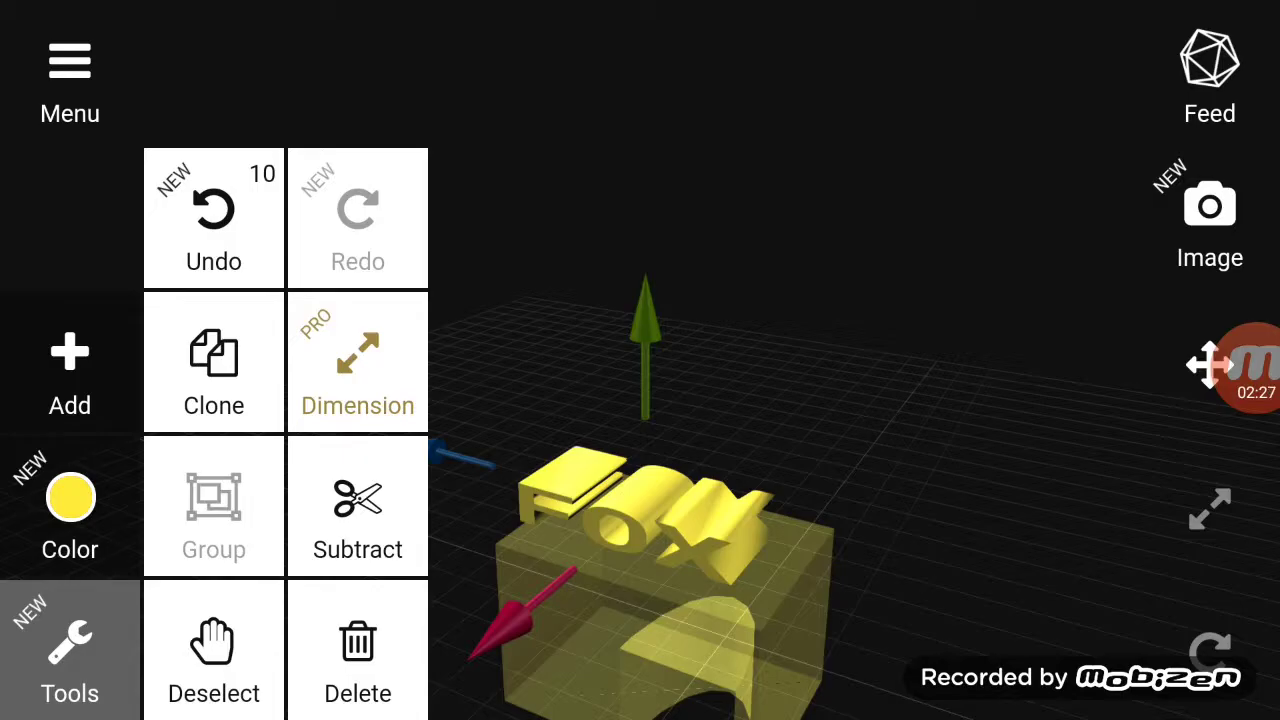
click(70, 655)
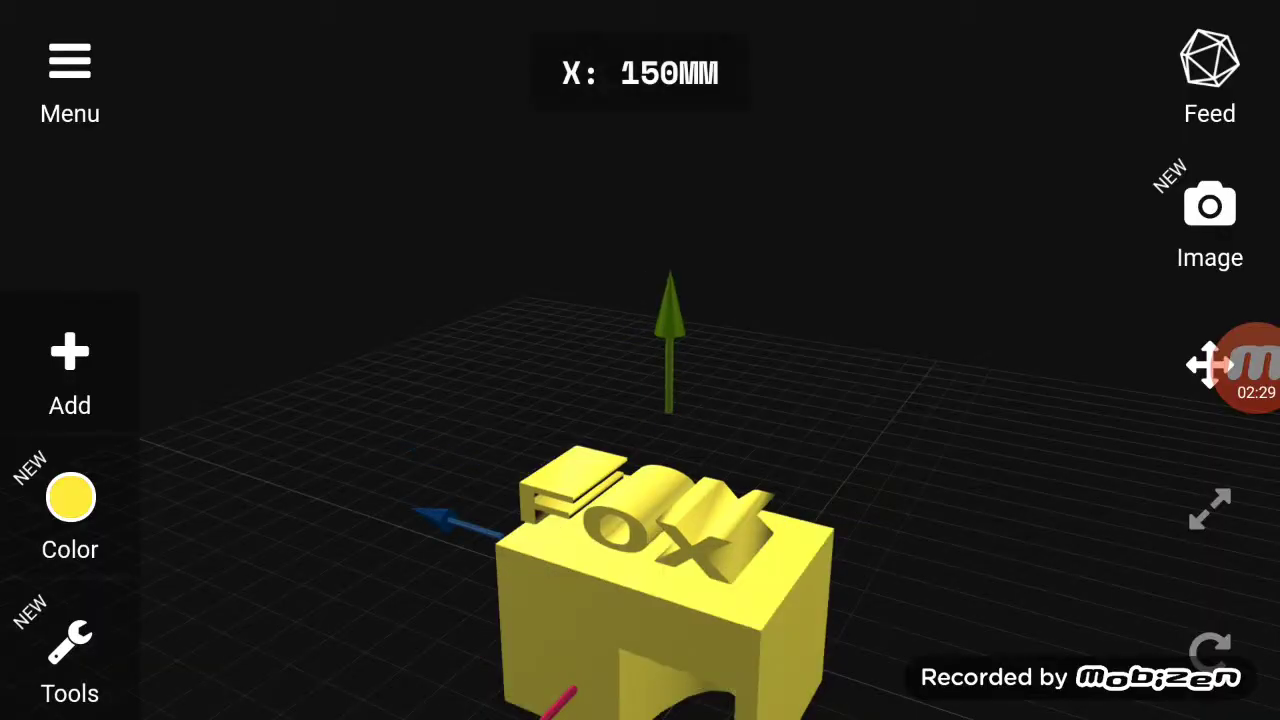
click(70, 655)
Narrow the selection to the FOX text, delete it, and orbit around the remaining block
click(650, 520)
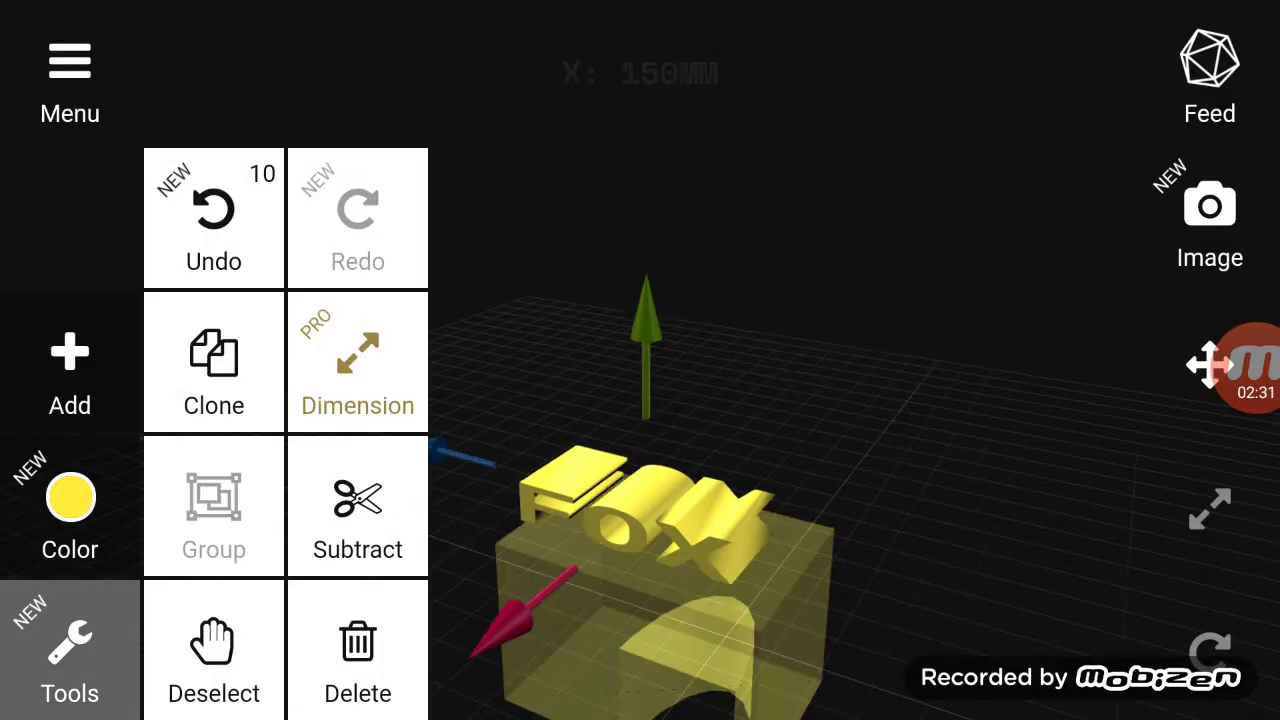
click(358, 650)
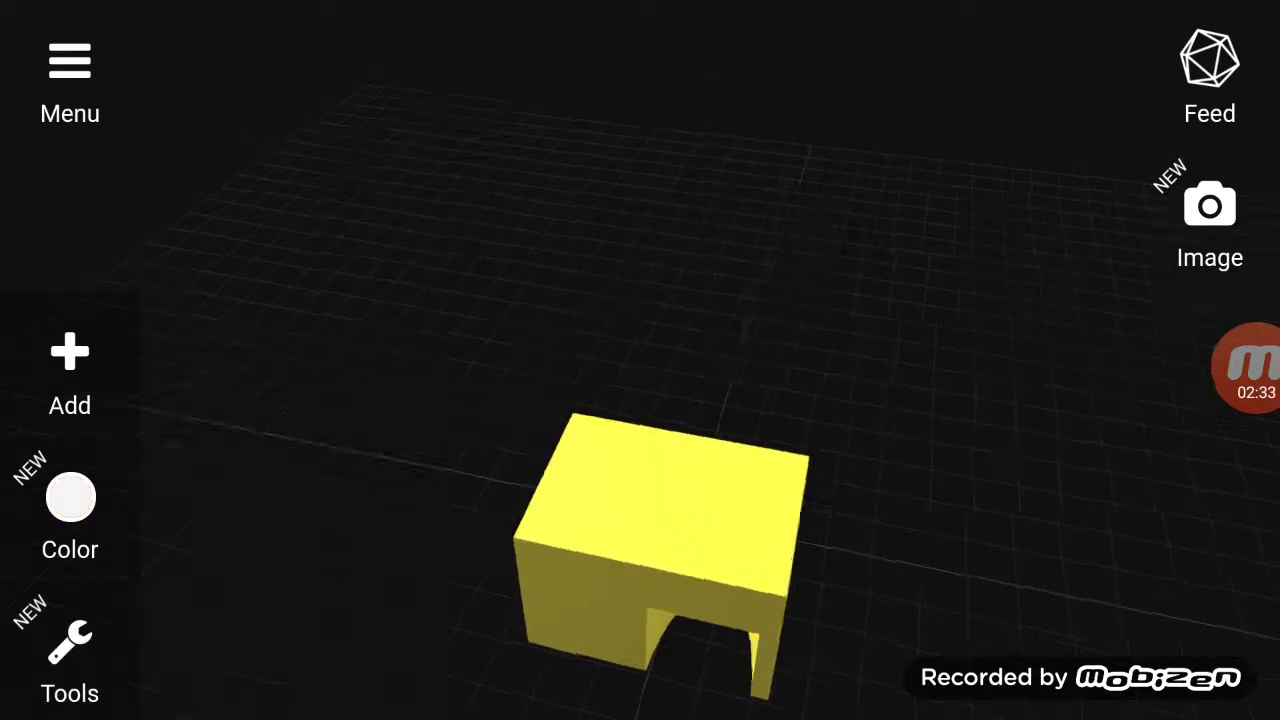
drag(640, 500, 640, 250)
drag(640, 450, 640, 400)
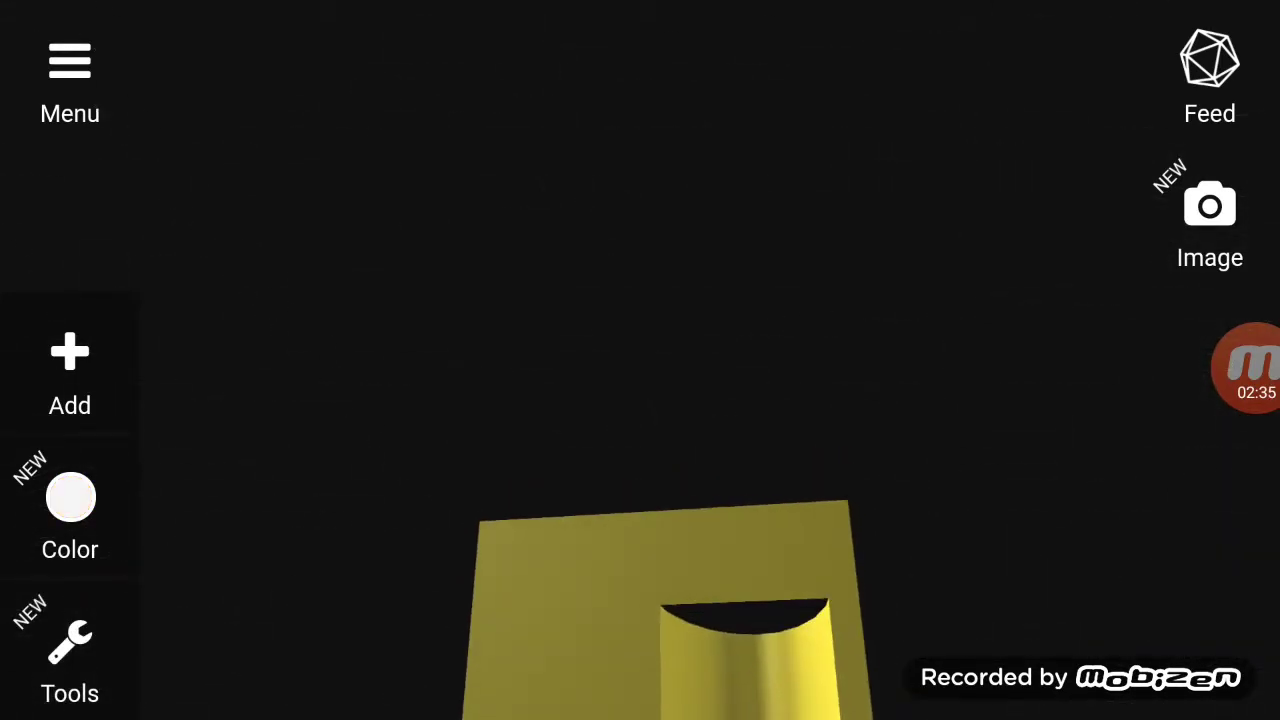
Start a new project, discarding the unsaved changes
click(70, 80)
scroll(640, 400, down, 5)
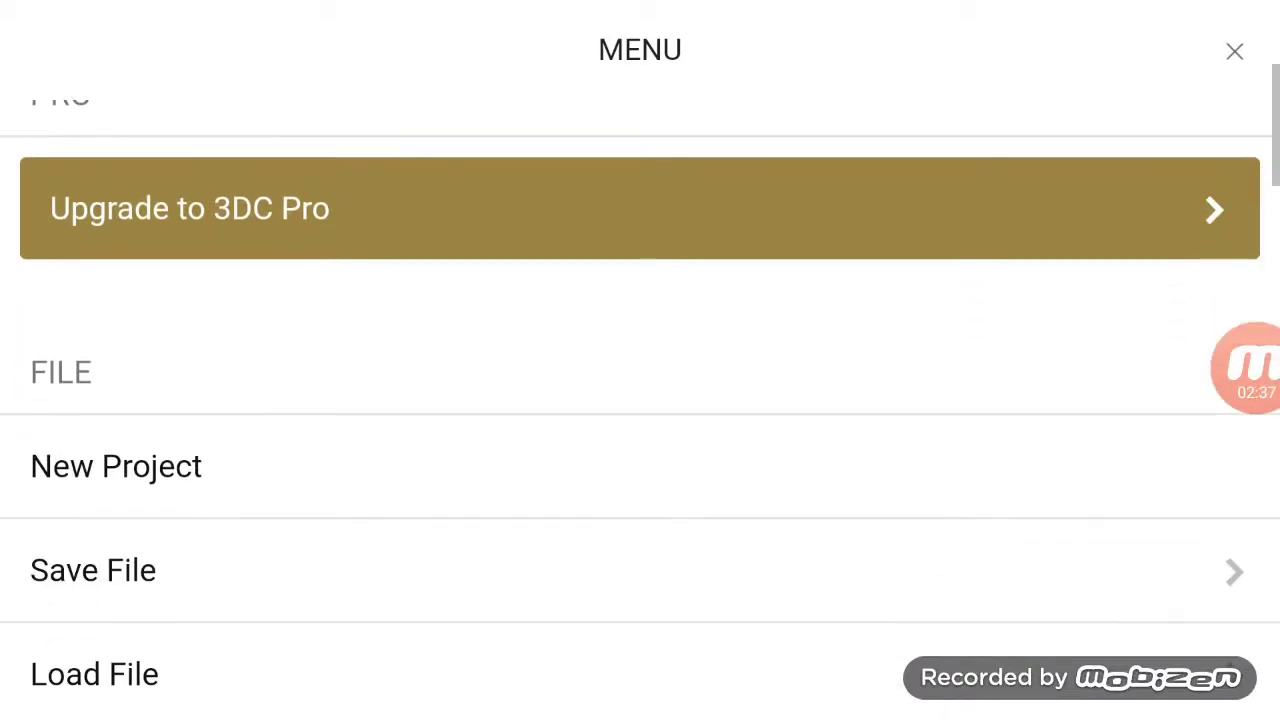
click(116, 307)
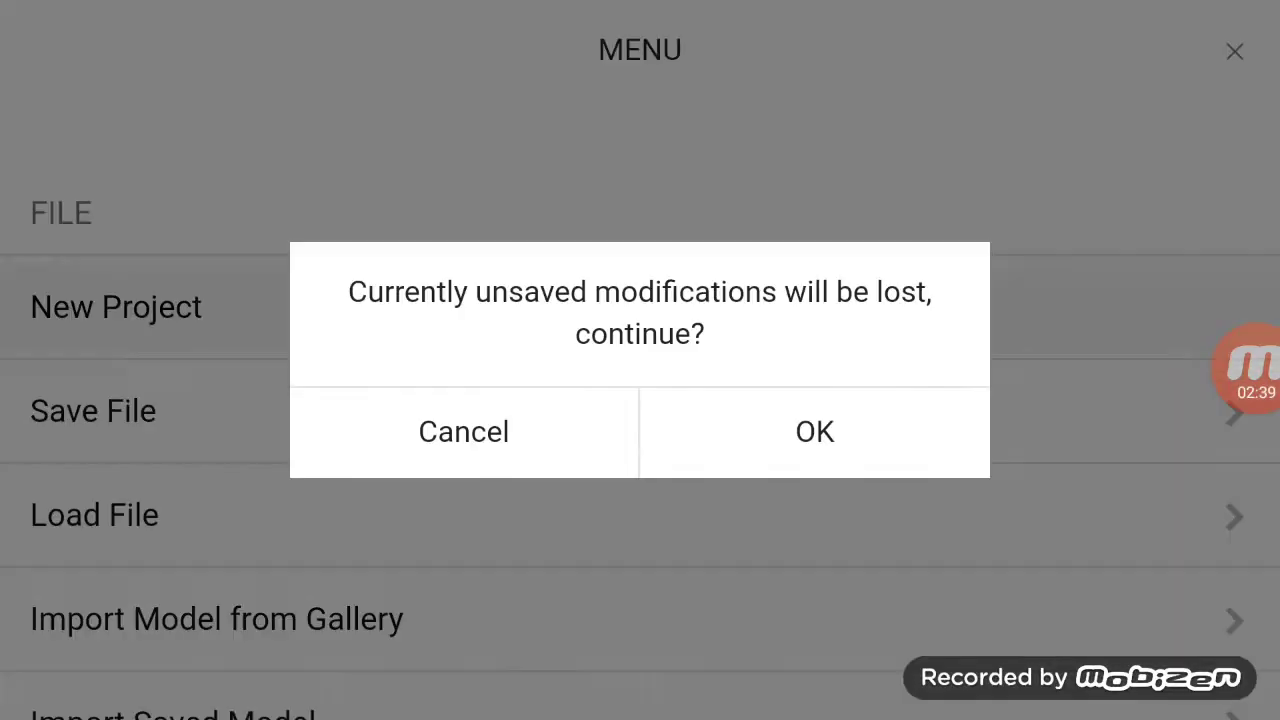
click(814, 431)
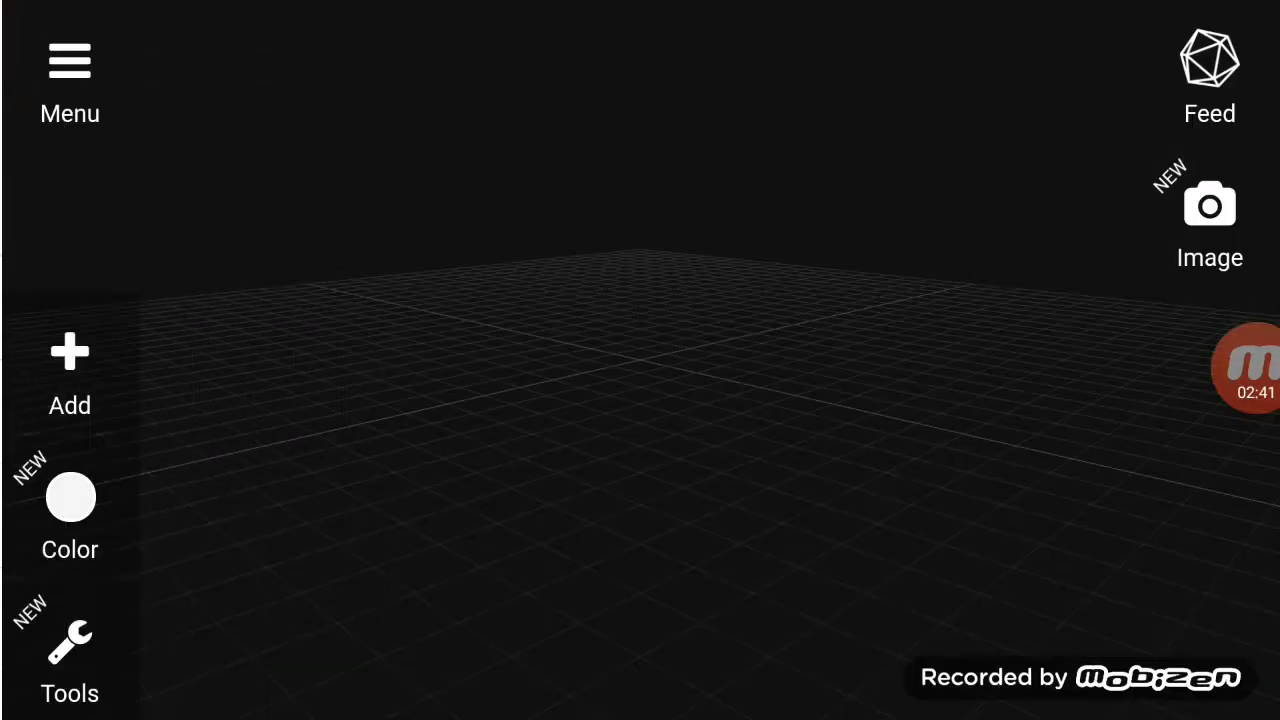
Add a cube to the empty scene and colour it yellow
click(70, 370)
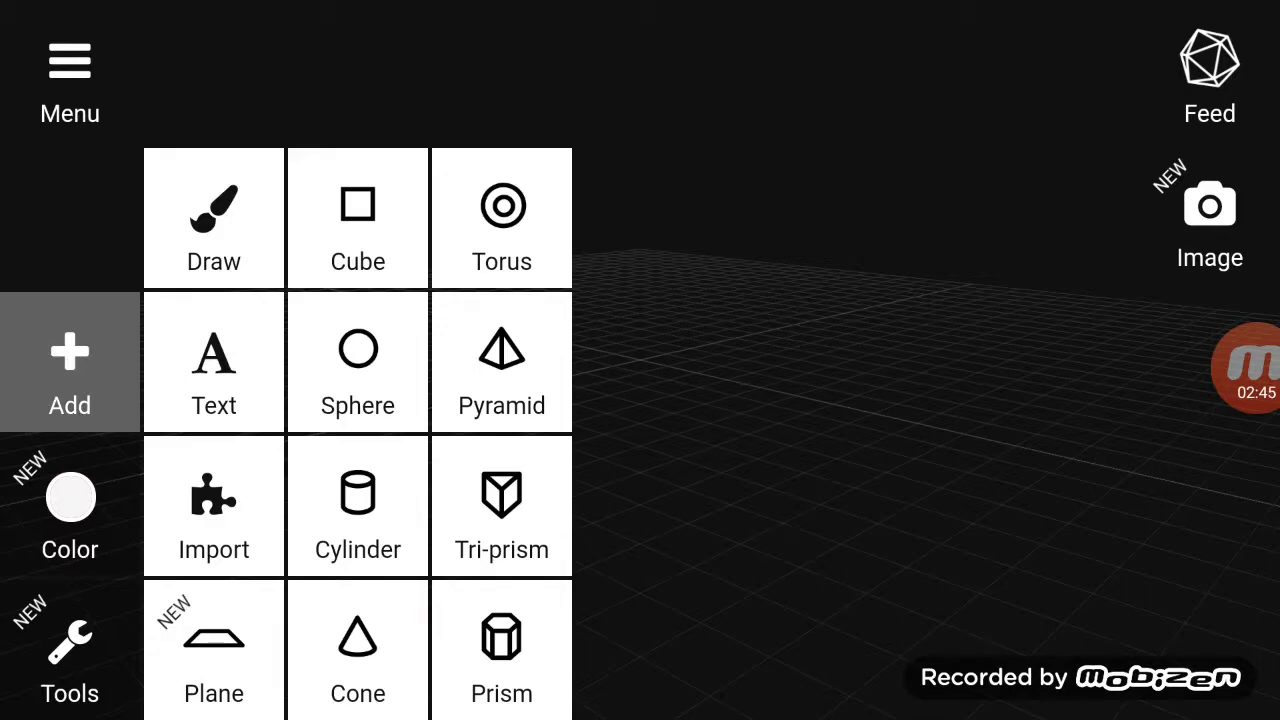
click(358, 218)
click(70, 510)
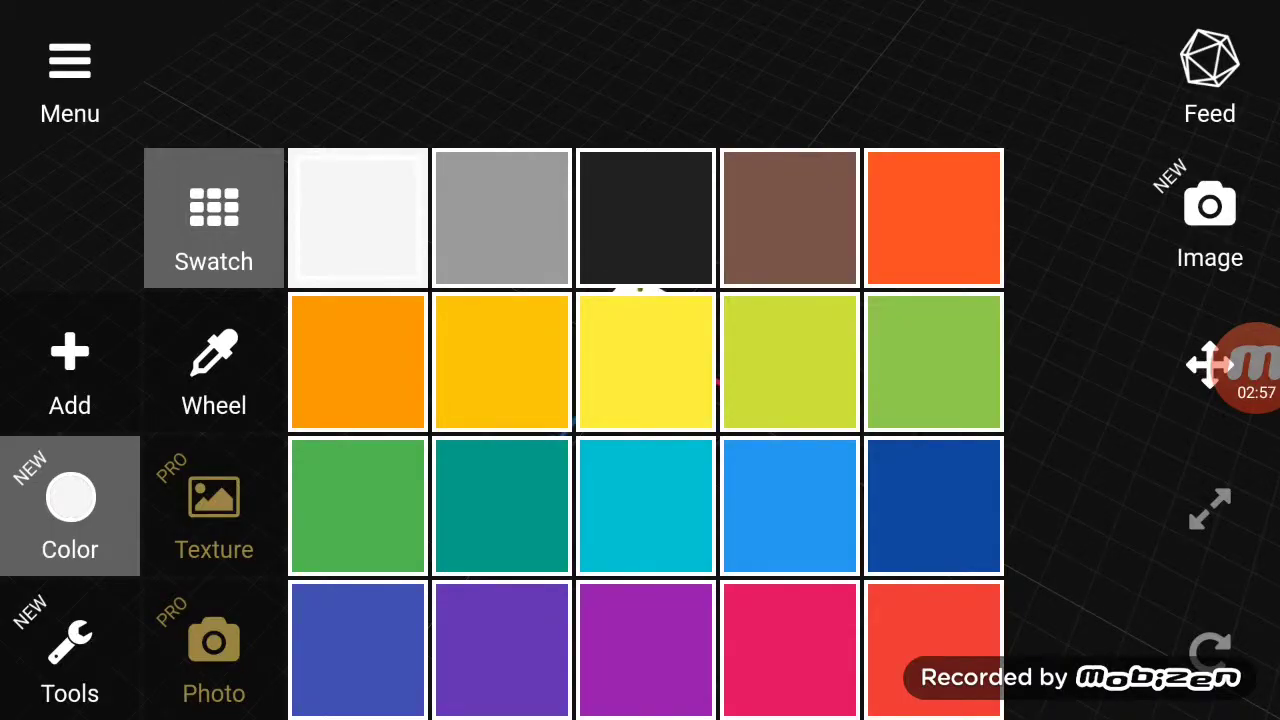
click(645, 361)
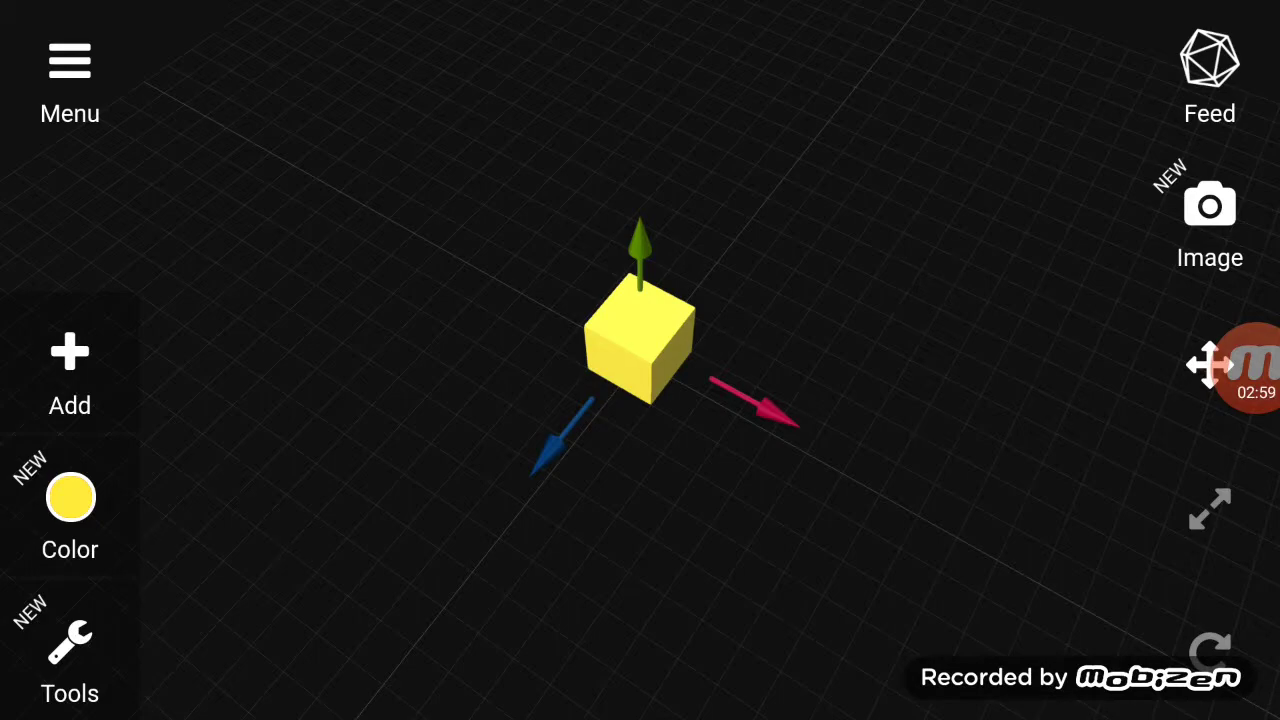
Scale the cube along its width into a long box
click(1210, 510)
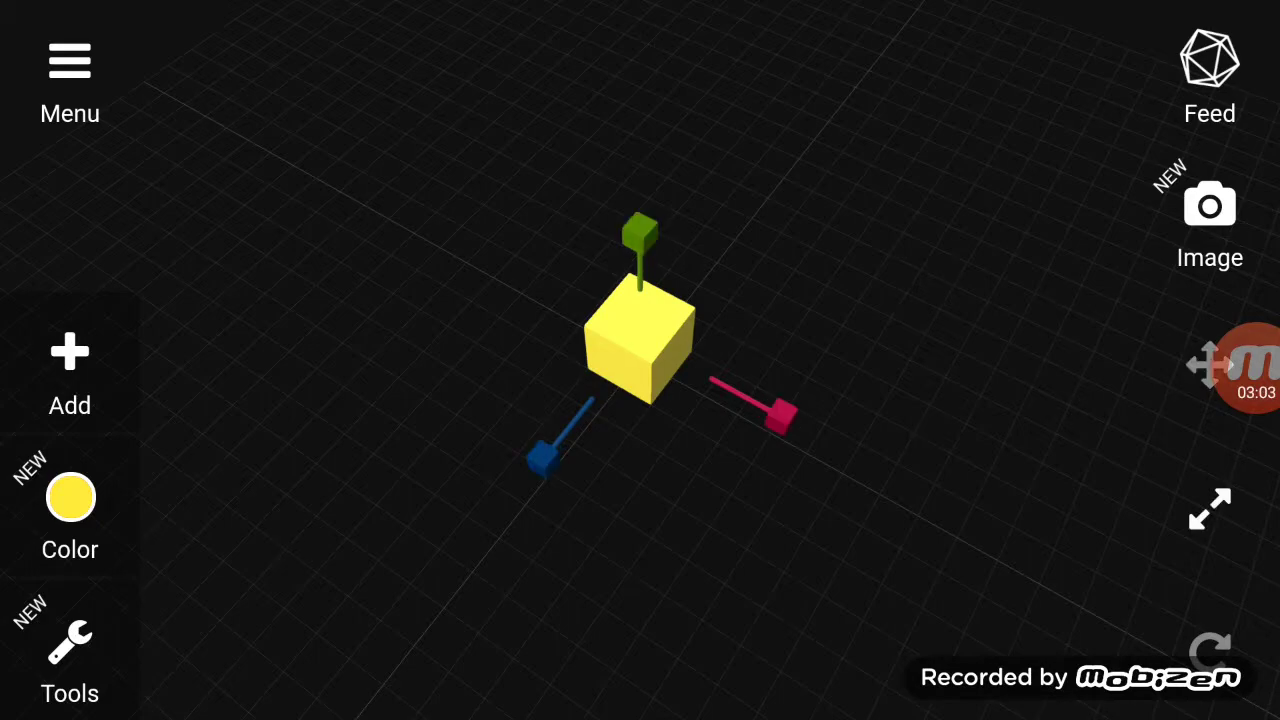
drag(775, 412, 1010, 540)
drag(790, 420, 1010, 545)
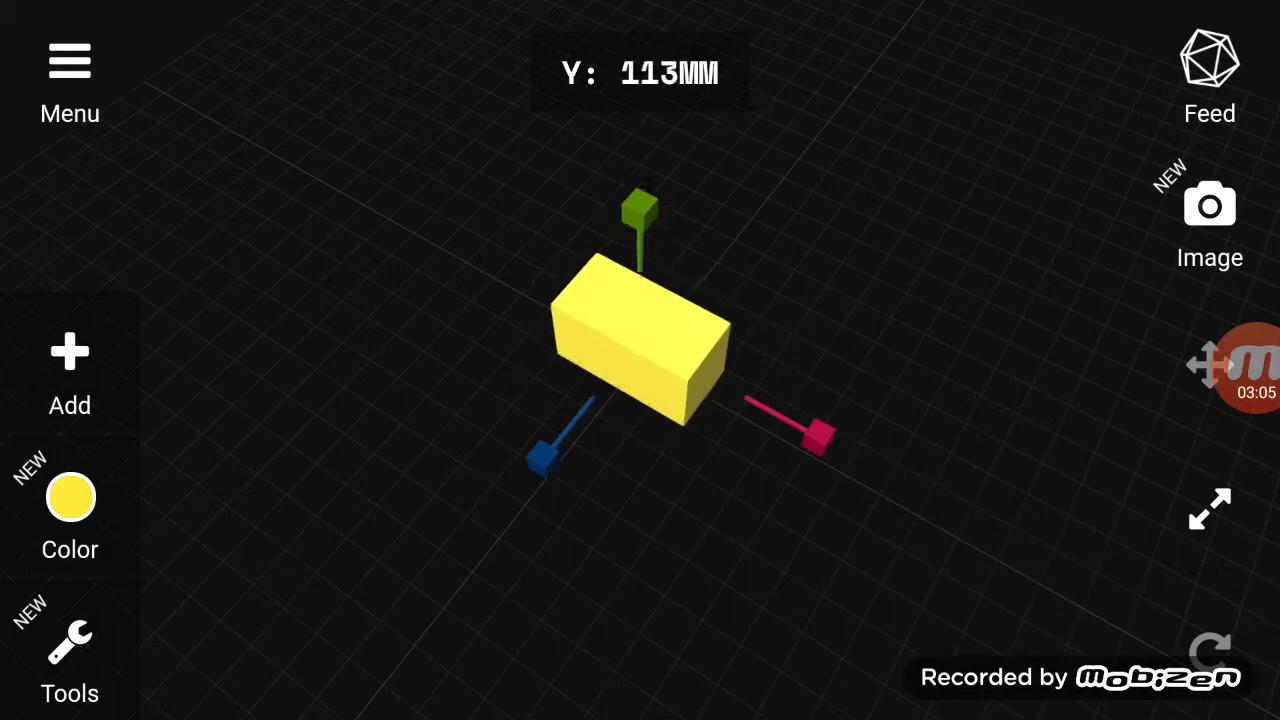
drag(900, 500, 820, 600)
Make the box taller and widen it to about 326 mm, then list the addable shapes
drag(646, 405, 646, 440)
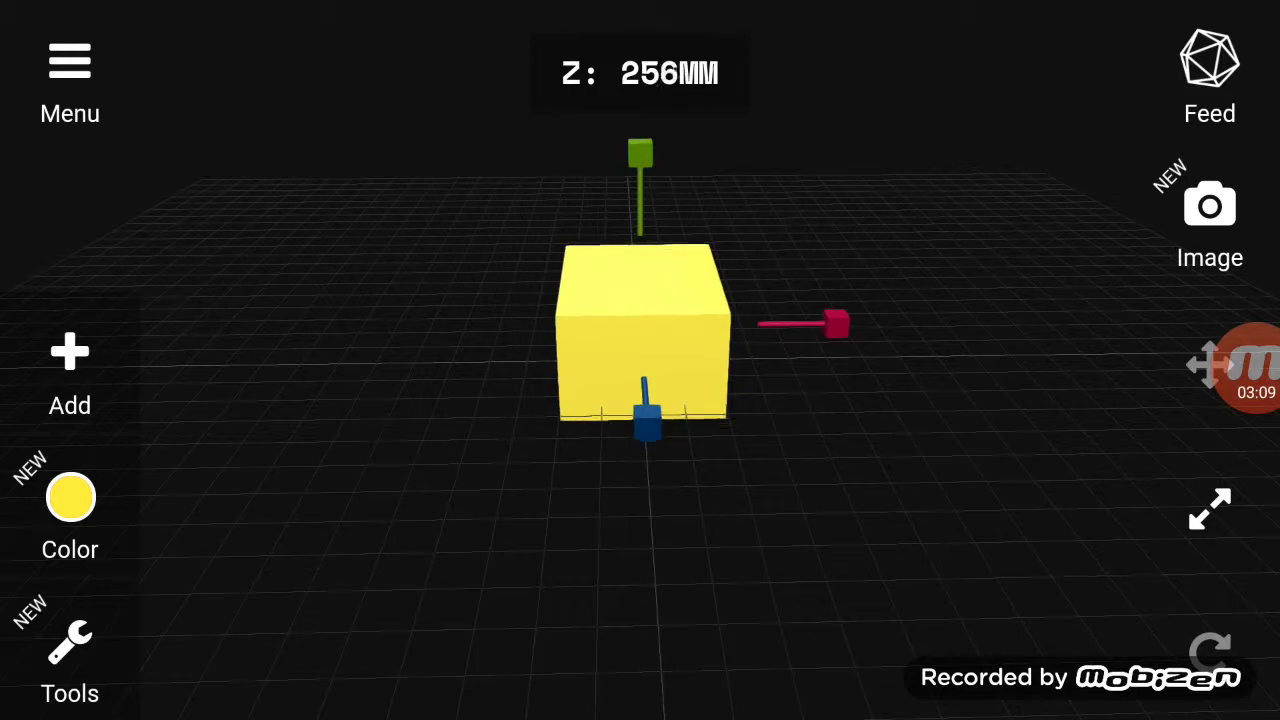
drag(835, 322, 1157, 317)
drag(900, 520, 760, 500)
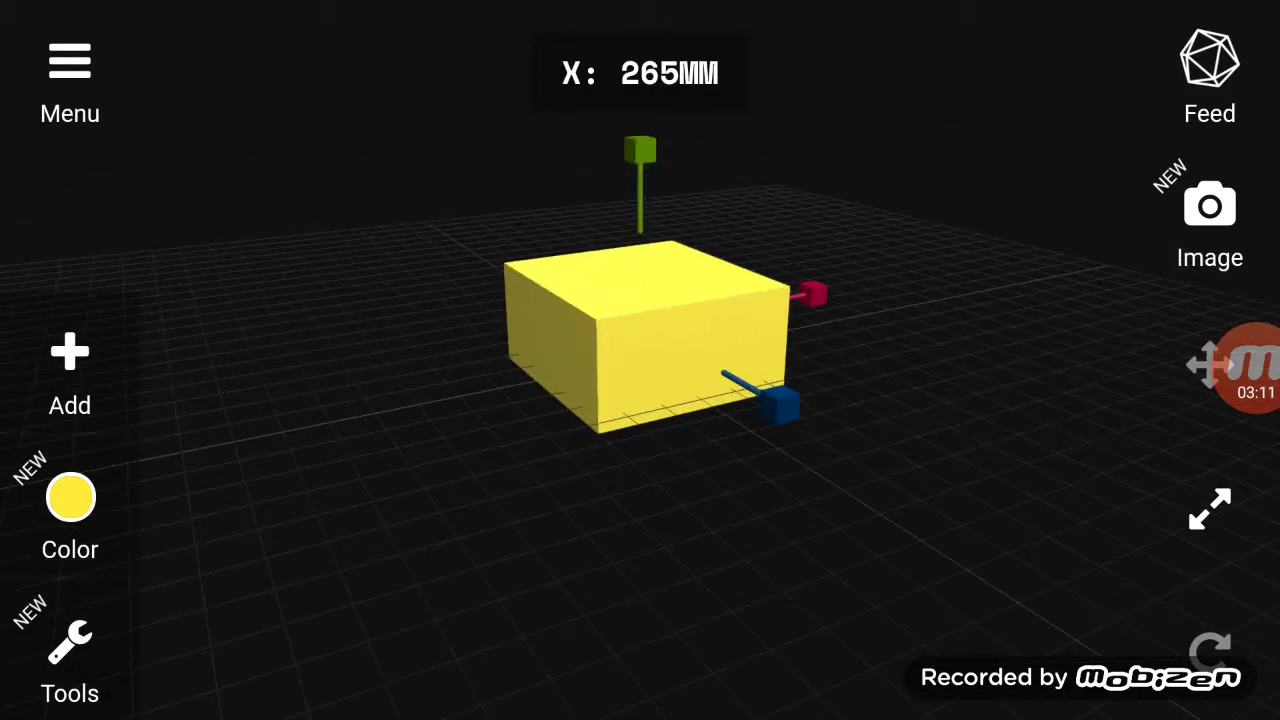
drag(818, 295, 937, 271)
drag(900, 400, 900, 550)
click(70, 370)
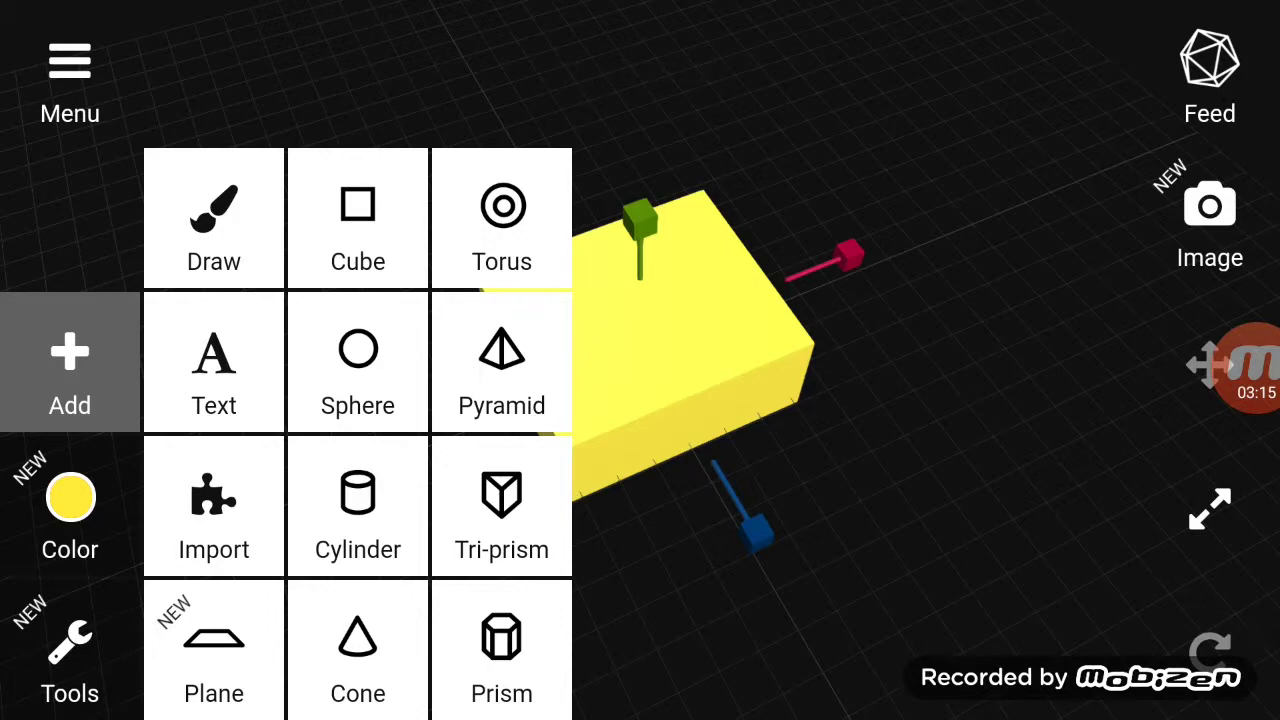
Add 3D text reading 'Fox' to the scene
click(214, 370)
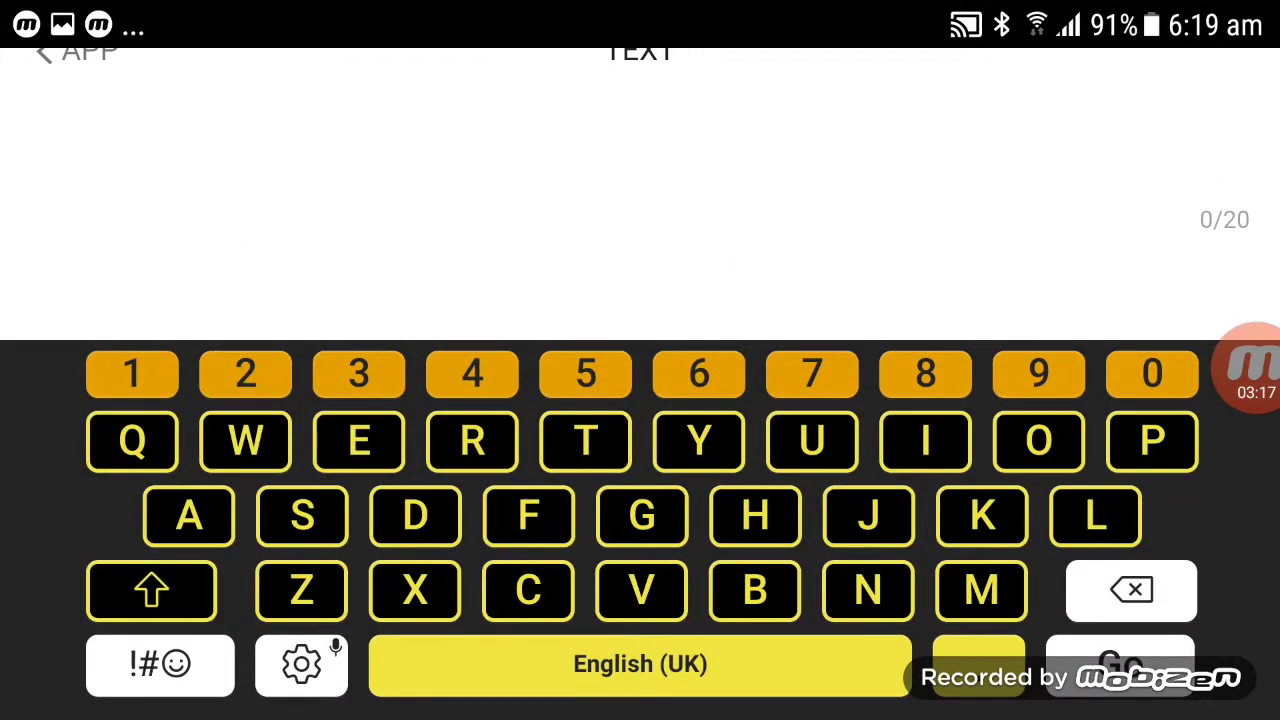
text(Fox)
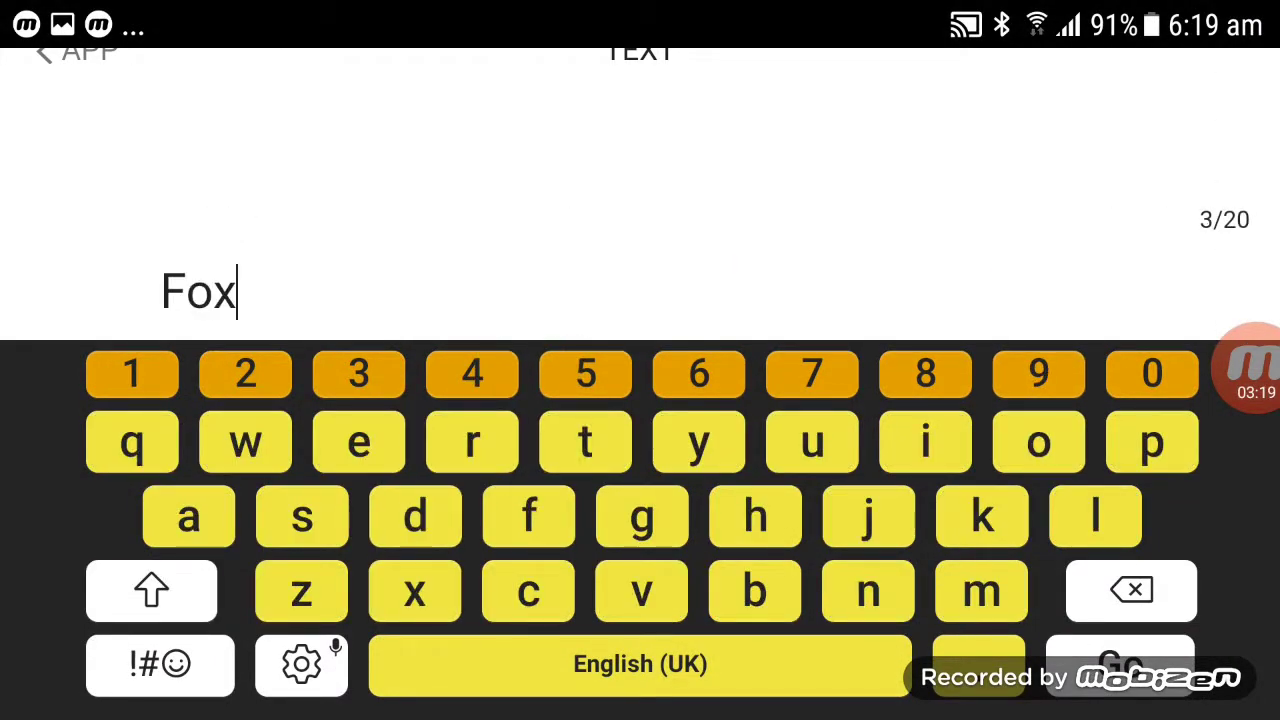
key(Return)
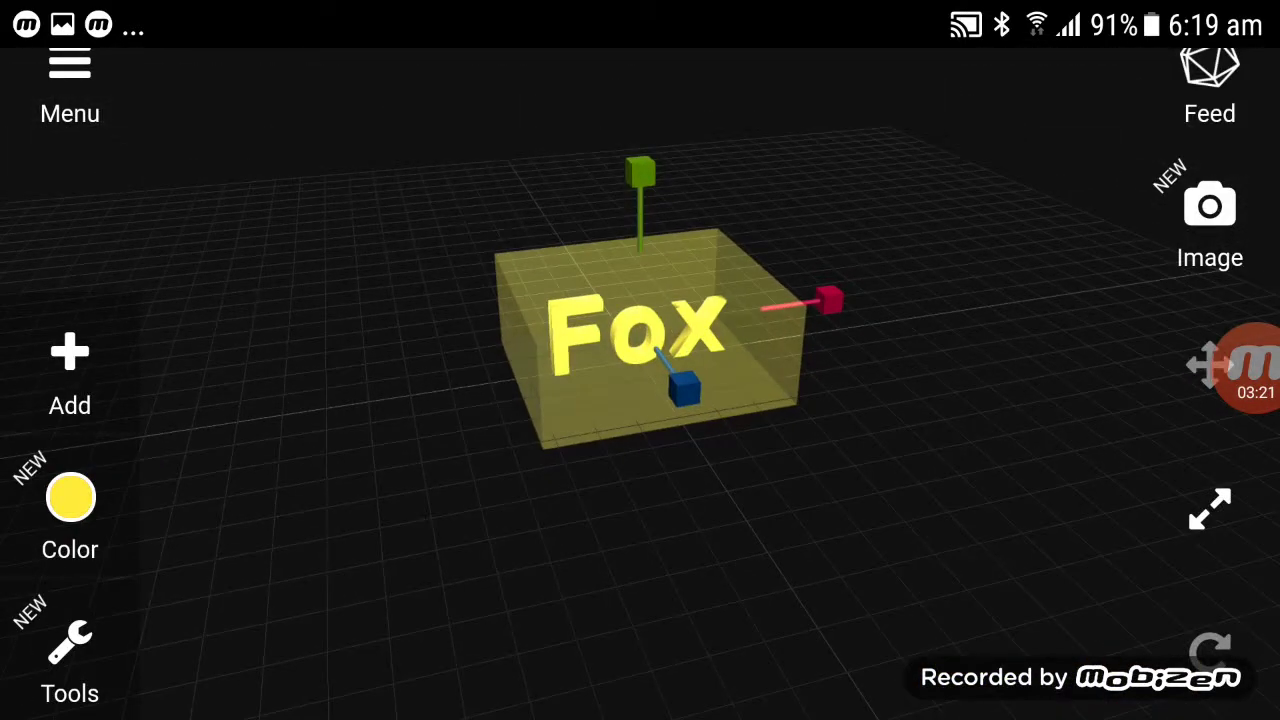
Rotate the Fox text around its vertical axis
click(1210, 652)
drag(686, 392, 686, 392)
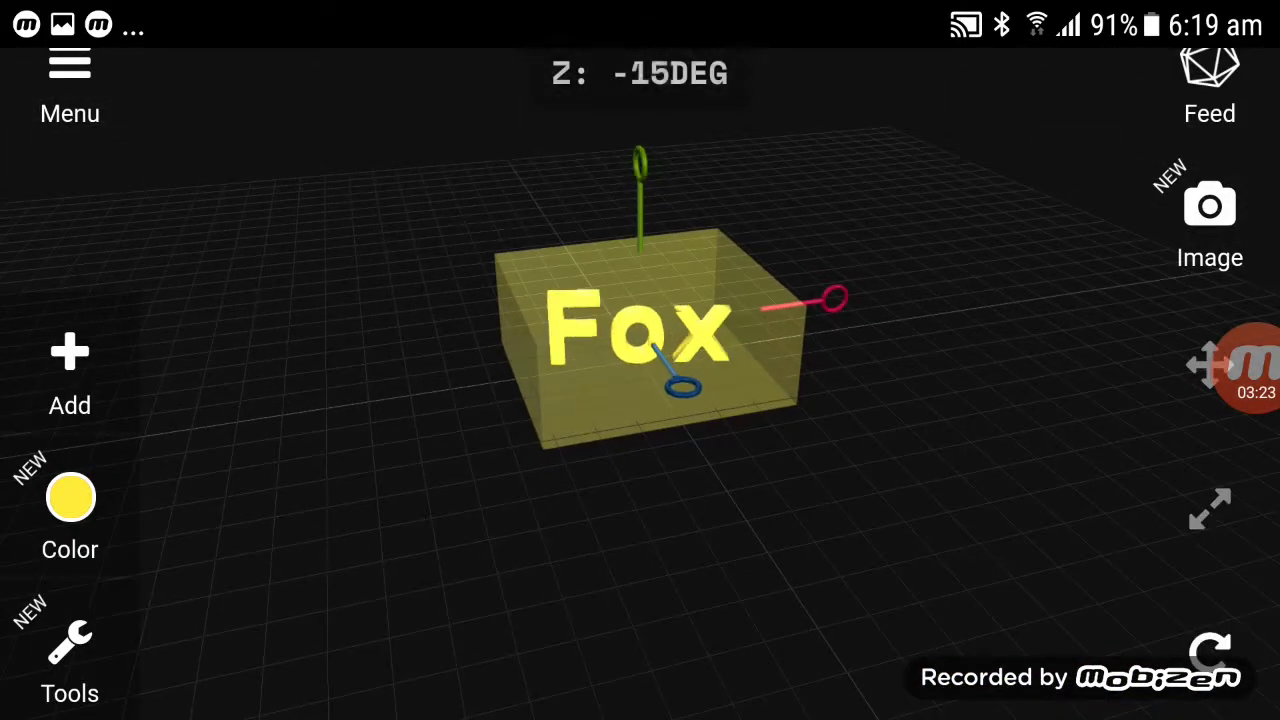
mouse_move(640, 163)
mouse_down()
mouse_move(640, 40)
mouse_move(640, 445)
mouse_up()
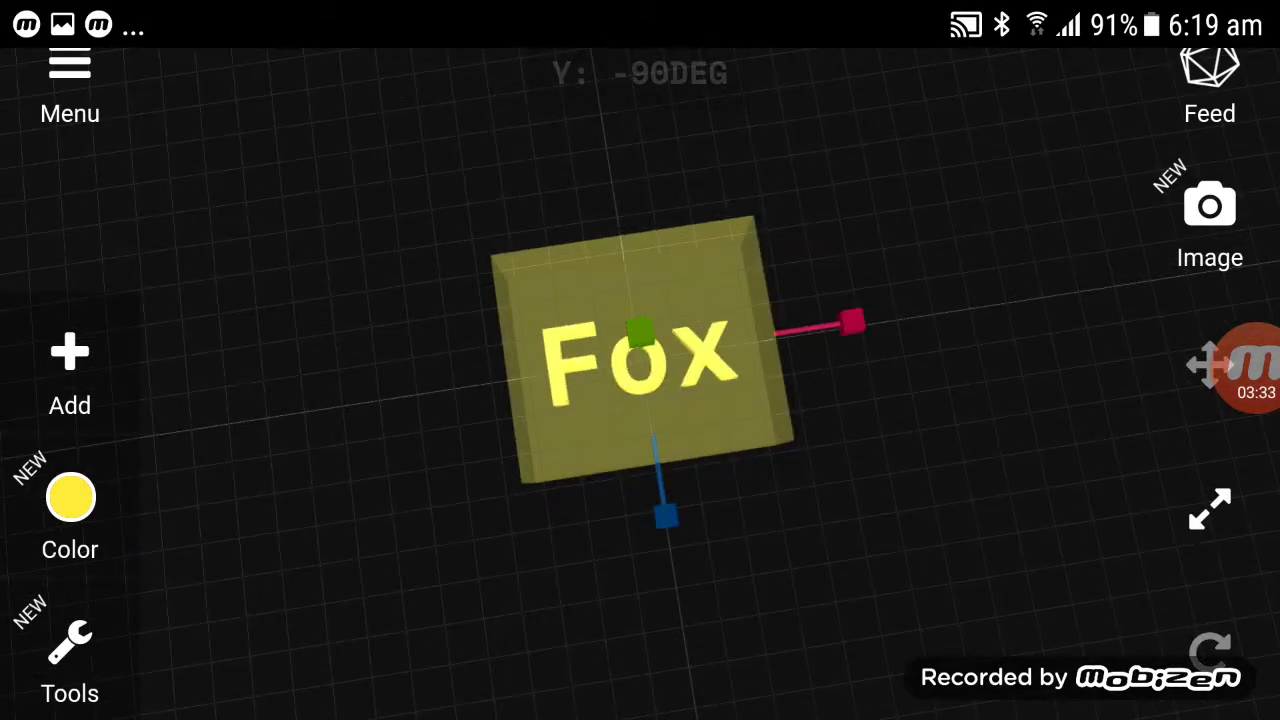
click(1250, 365)
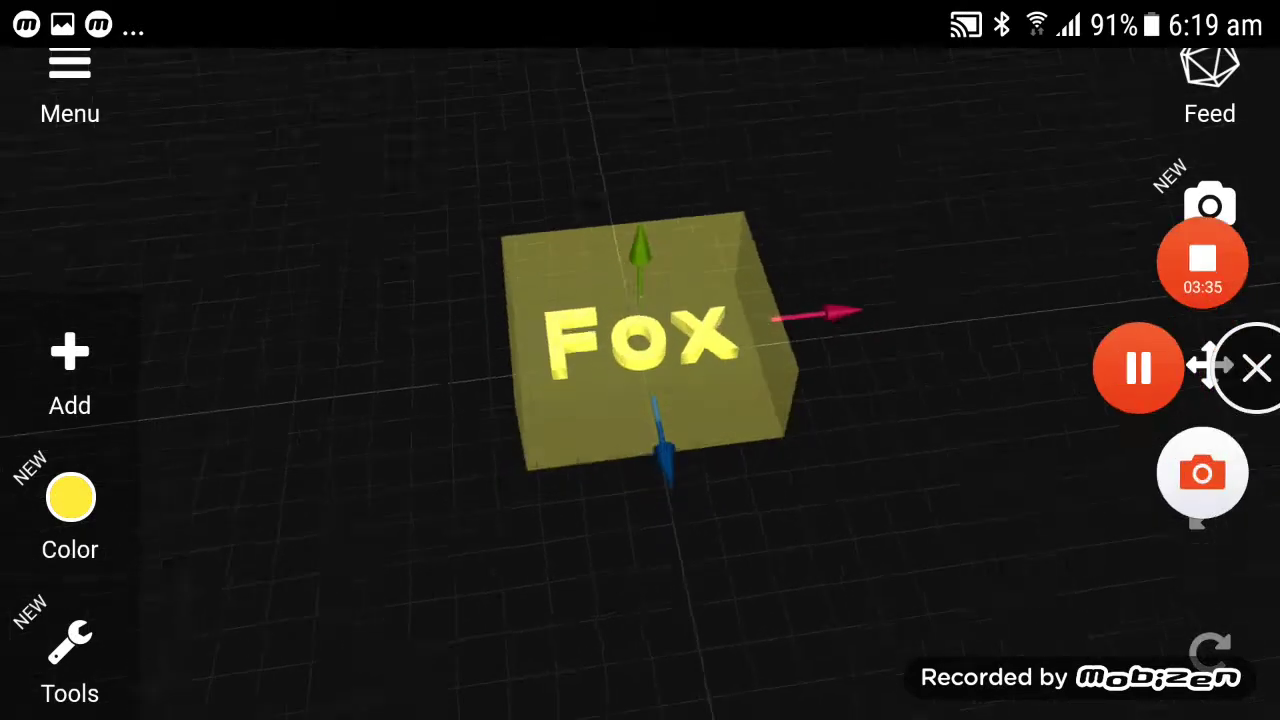
Raise the Fox text to the top of the box and subtract it from the box
drag(640, 230, 640, 175)
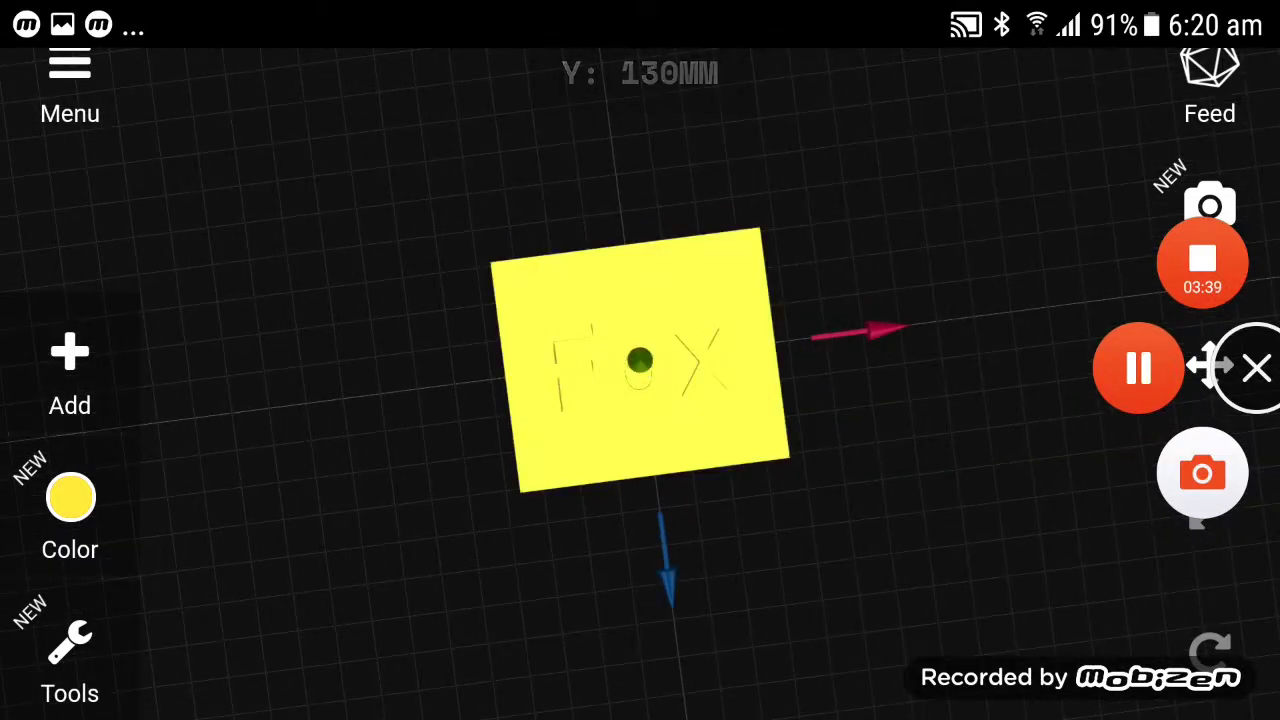
click(70, 660)
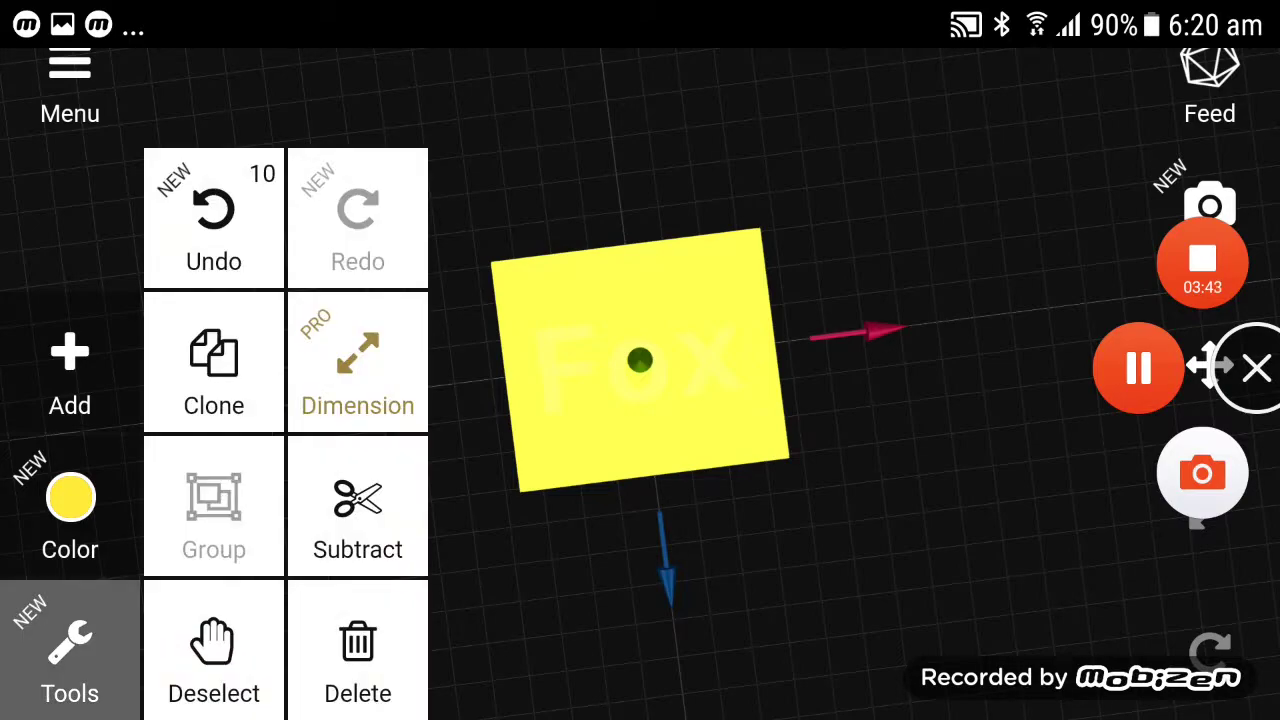
click(357, 510)
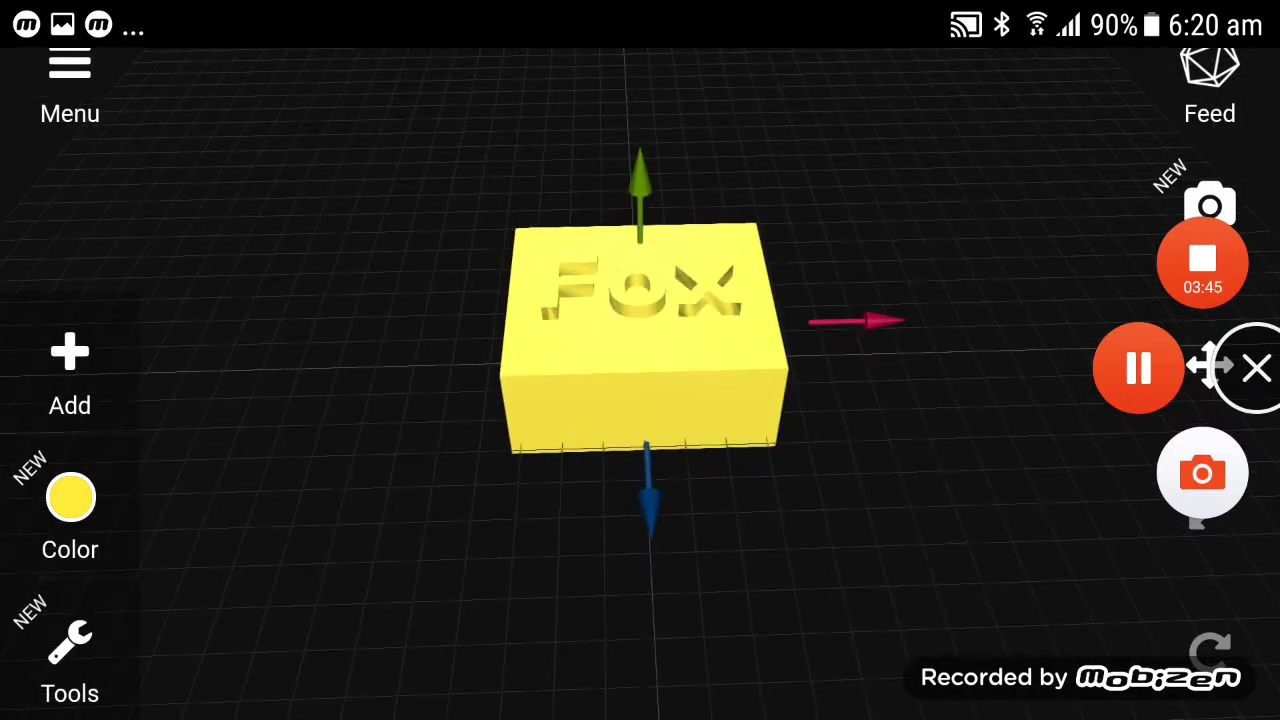
Experiment with selecting and moving objects, then deselect the Fox text and orbit the box
click(70, 660)
click(645, 400)
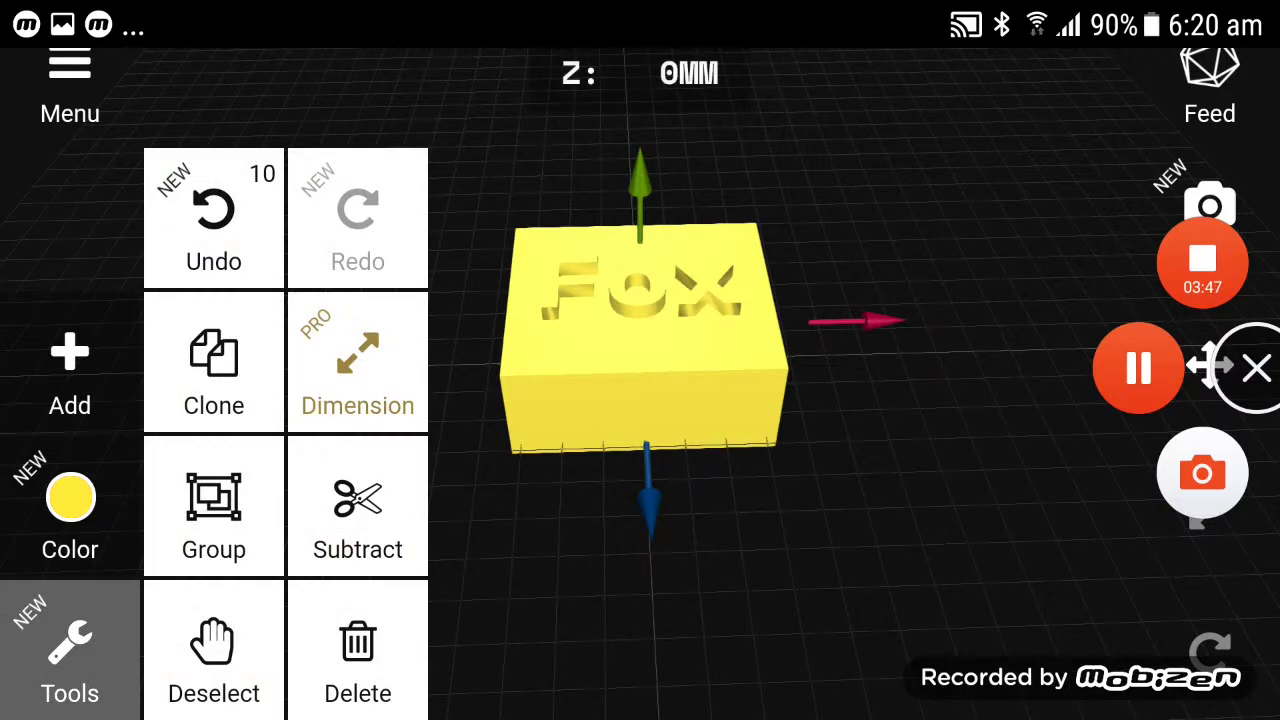
mouse_move(855, 327)
mouse_down()
mouse_move(1057, 320)
mouse_move(843, 323)
mouse_move(870, 327)
mouse_up()
click(640, 290)
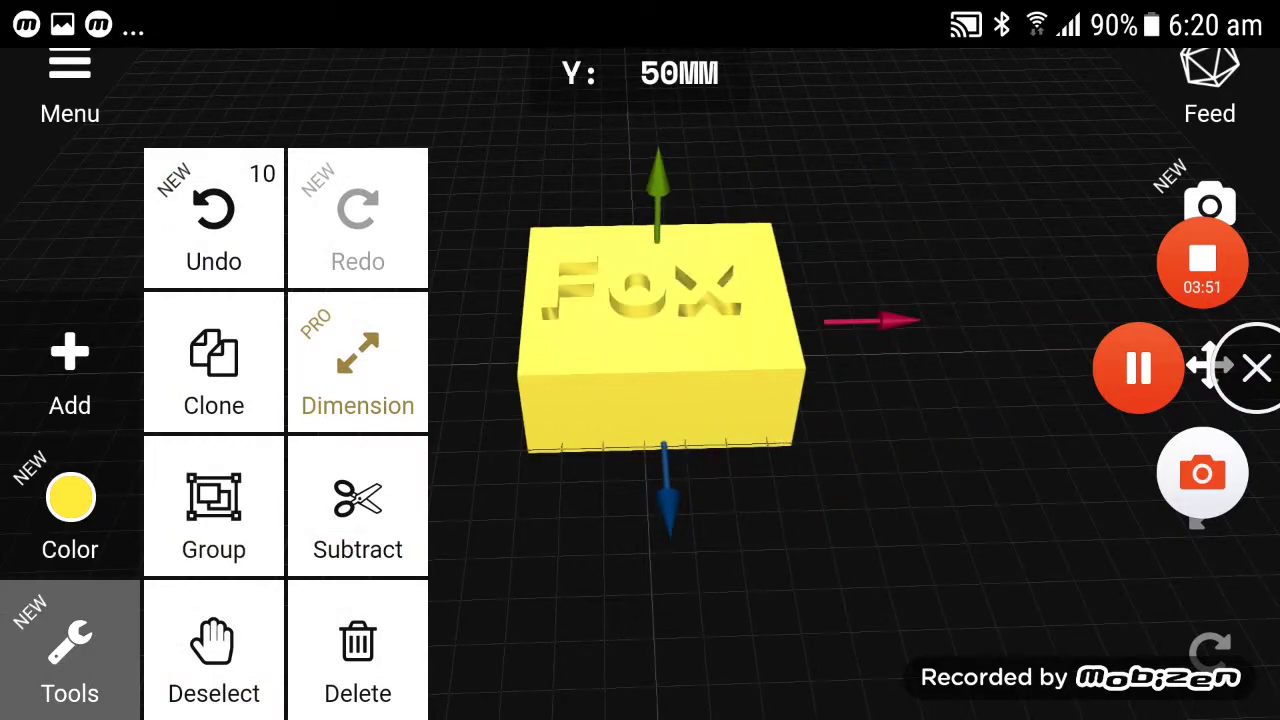
click(640, 290)
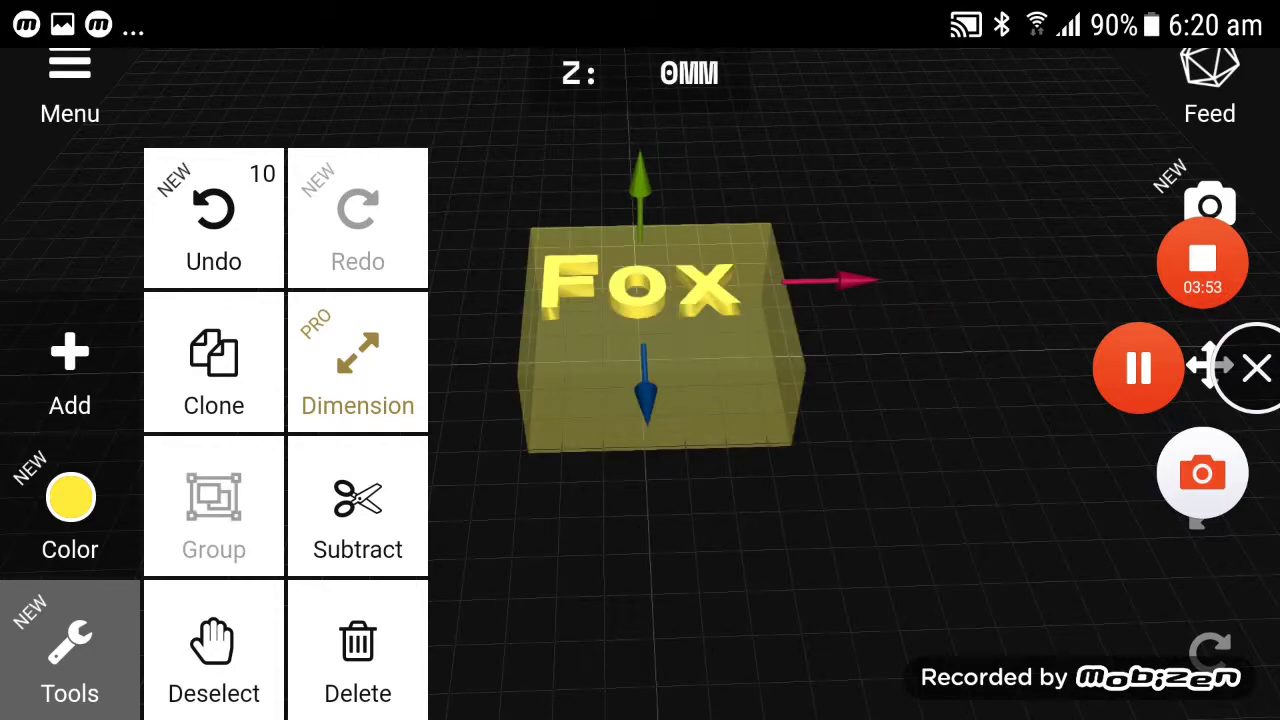
click(214, 655)
mouse_move(900, 300)
mouse_down()
mouse_move(900, 500)
mouse_move(900, 330)
mouse_up()
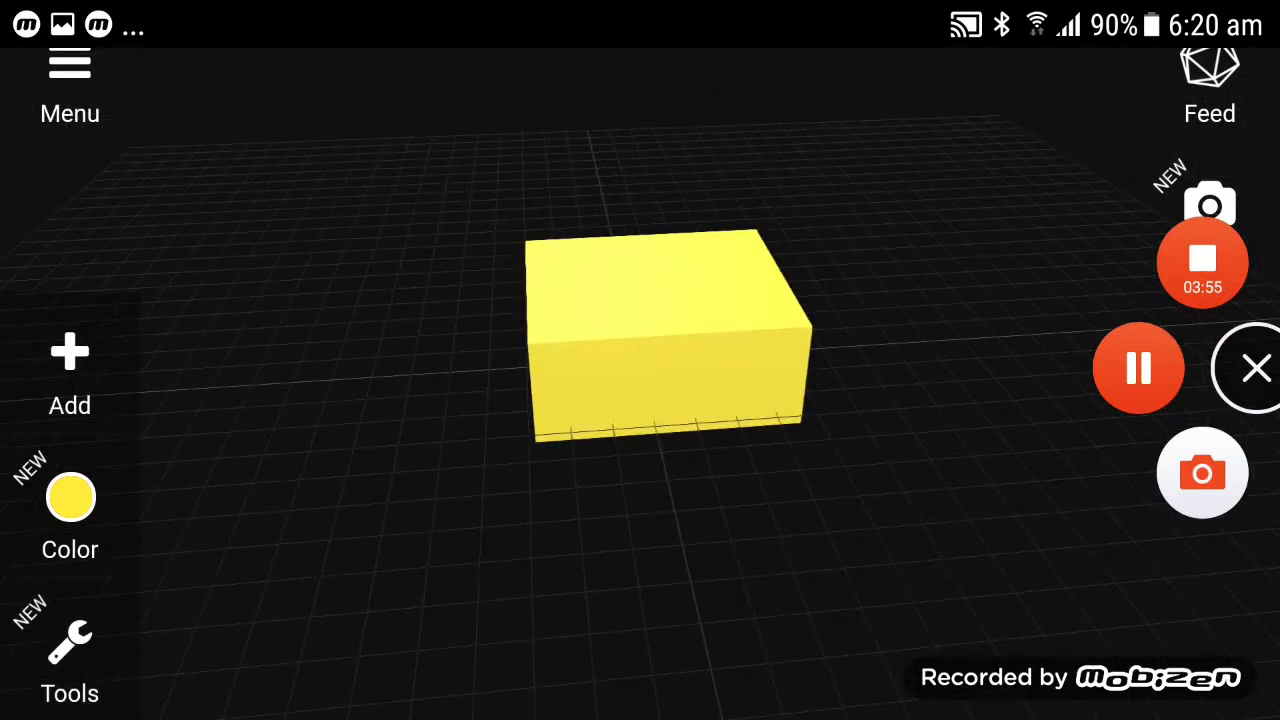
scroll(668, 335, up, 5)
Add 3D text 'ABC', fixing the mistyped letters, and place it in the block
click(70, 370)
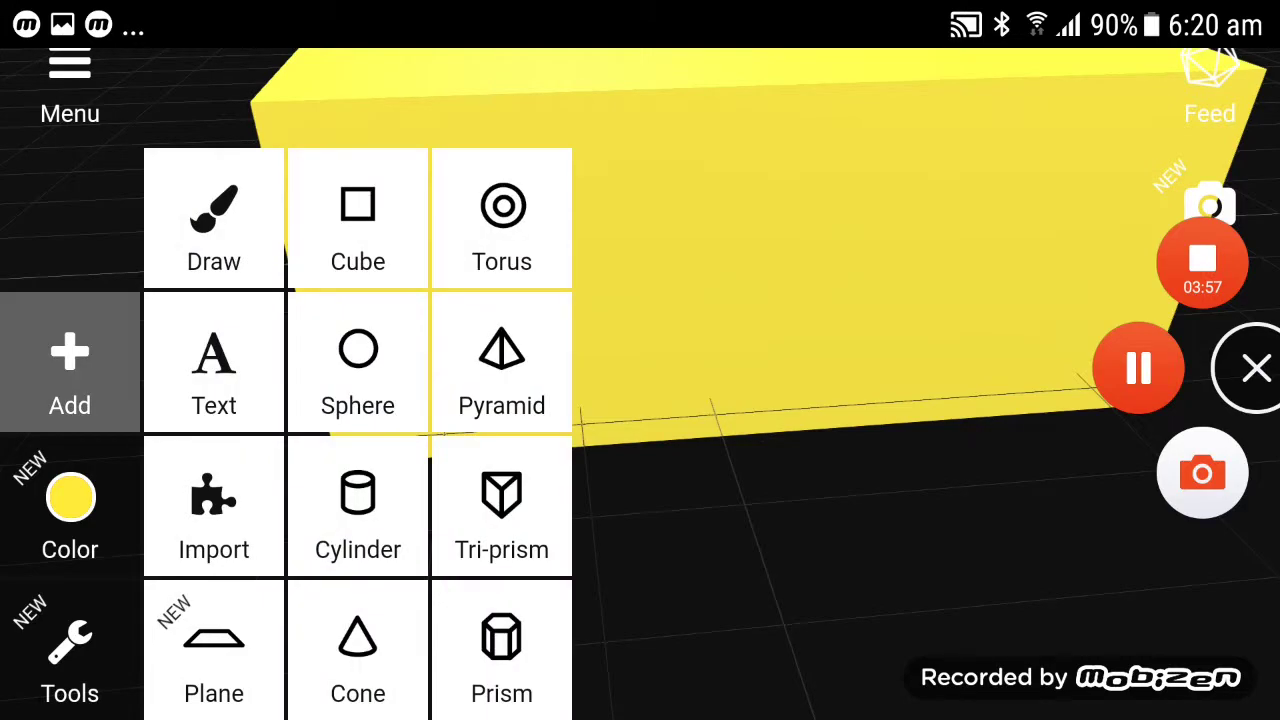
click(214, 370)
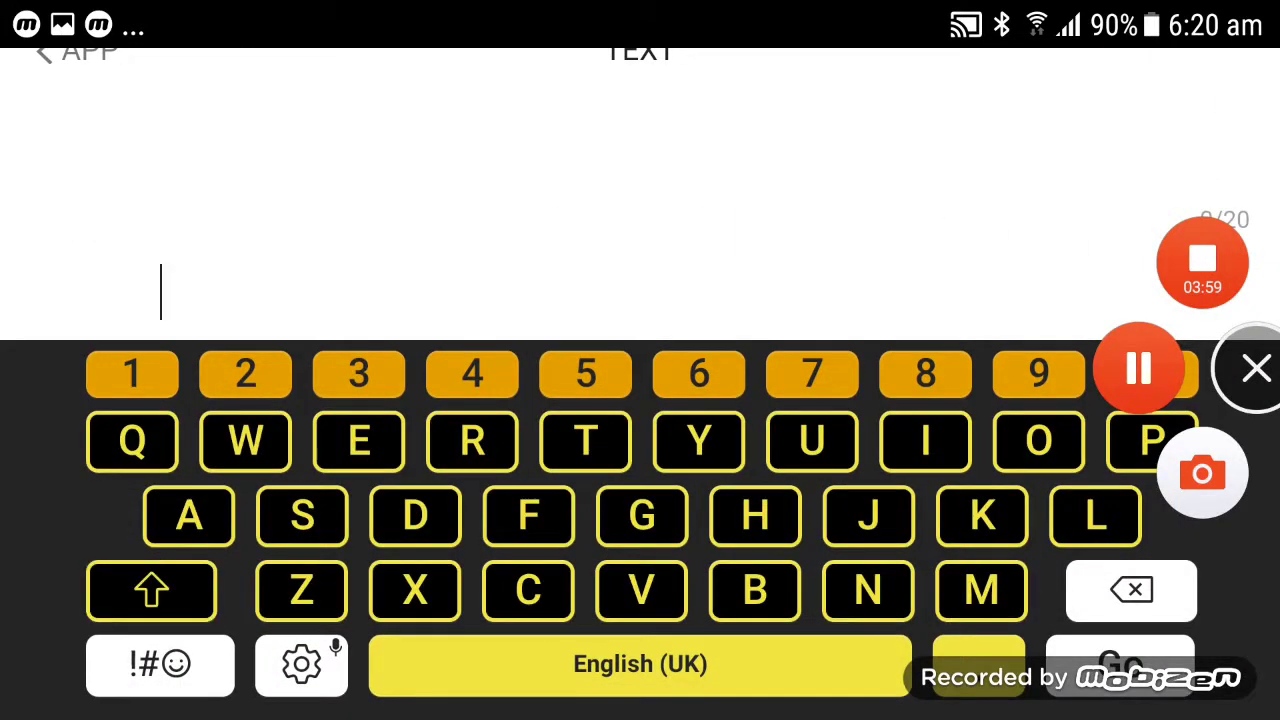
click(189, 516)
text(AHC)
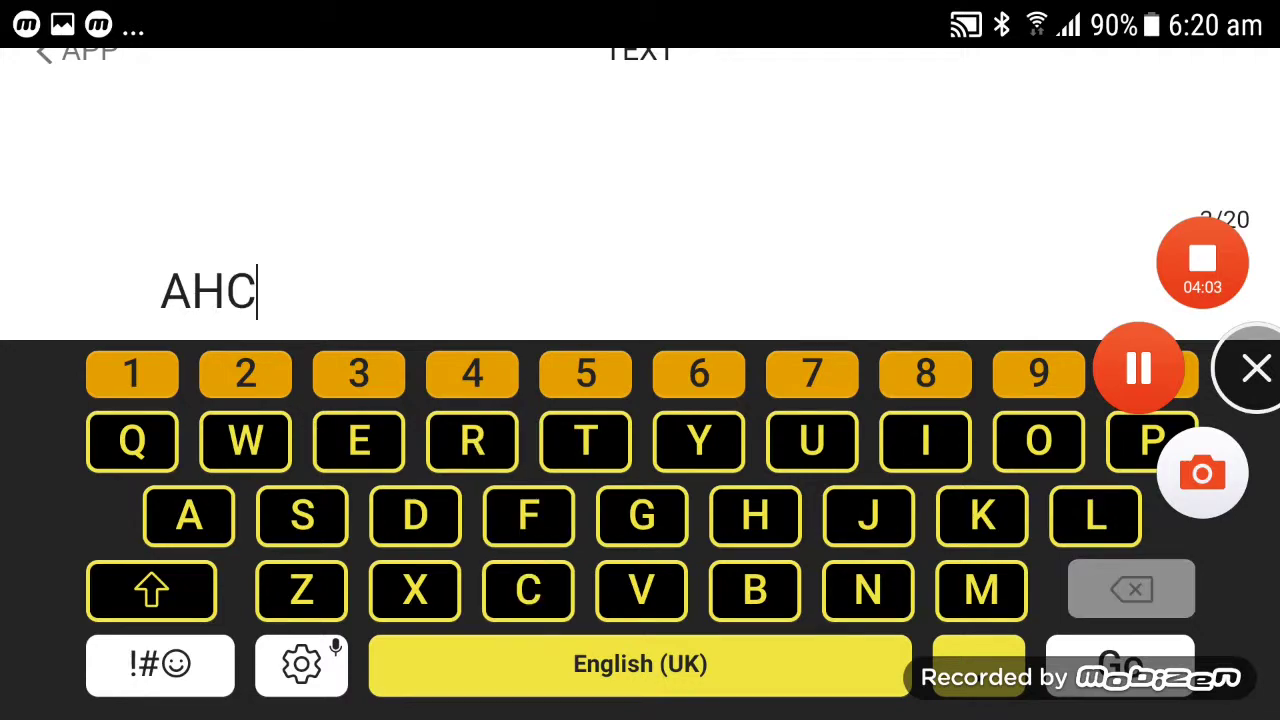
click(1131, 590)
click(1131, 590)
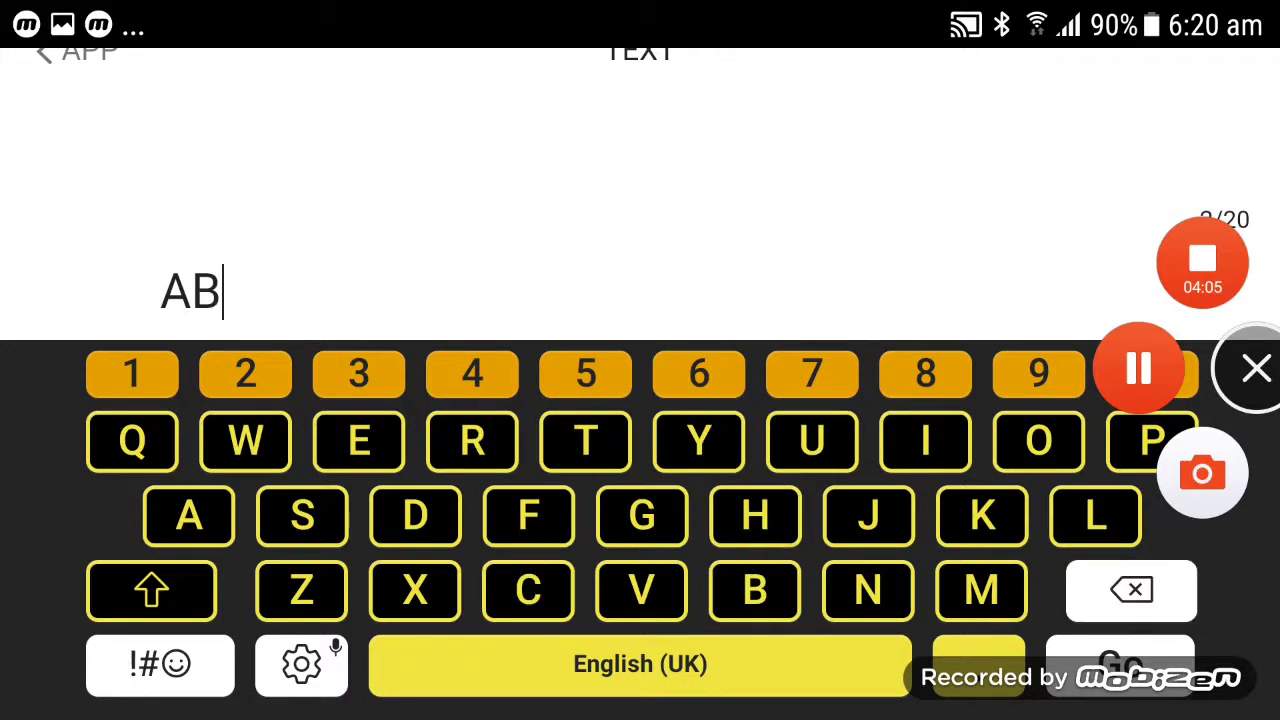
click(1120, 664)
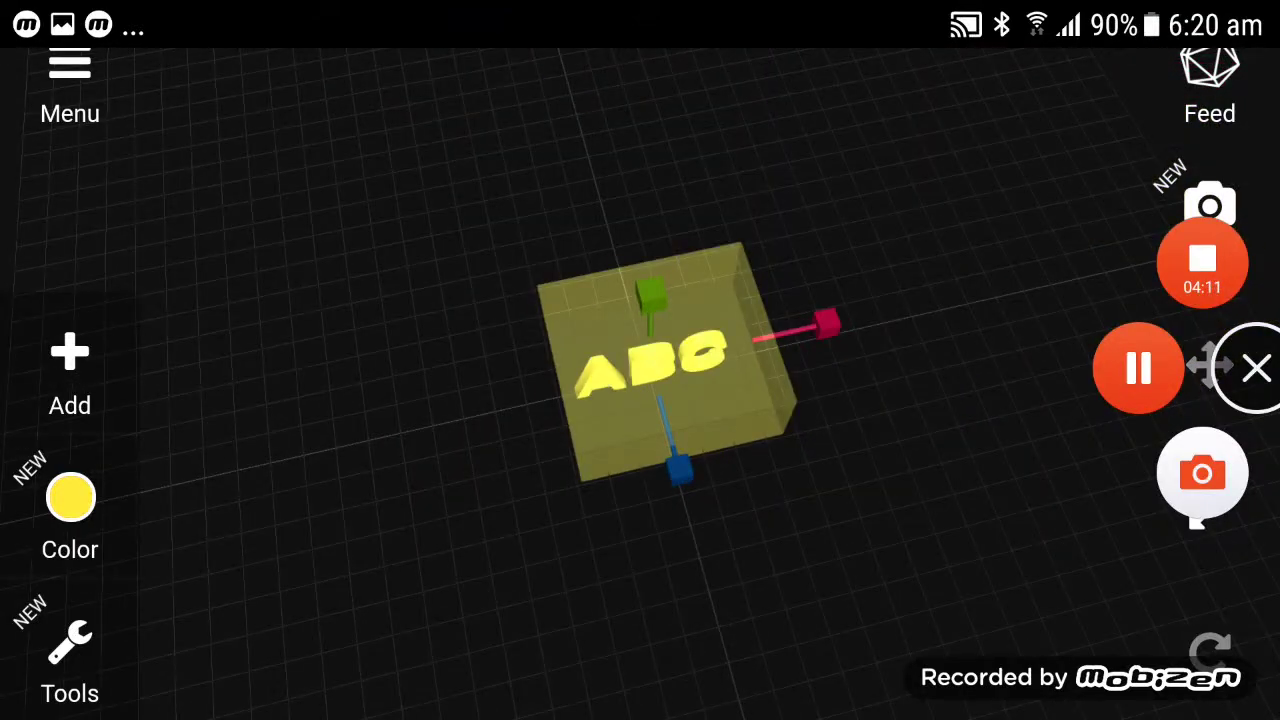
Scale the ABC text along Z, turn it 180°, and orbit in close on the letters
mouse_move(676, 466)
mouse_down()
mouse_move(714, 645)
mouse_move(686, 490)
mouse_move(717, 606)
mouse_up()
click(686, 490)
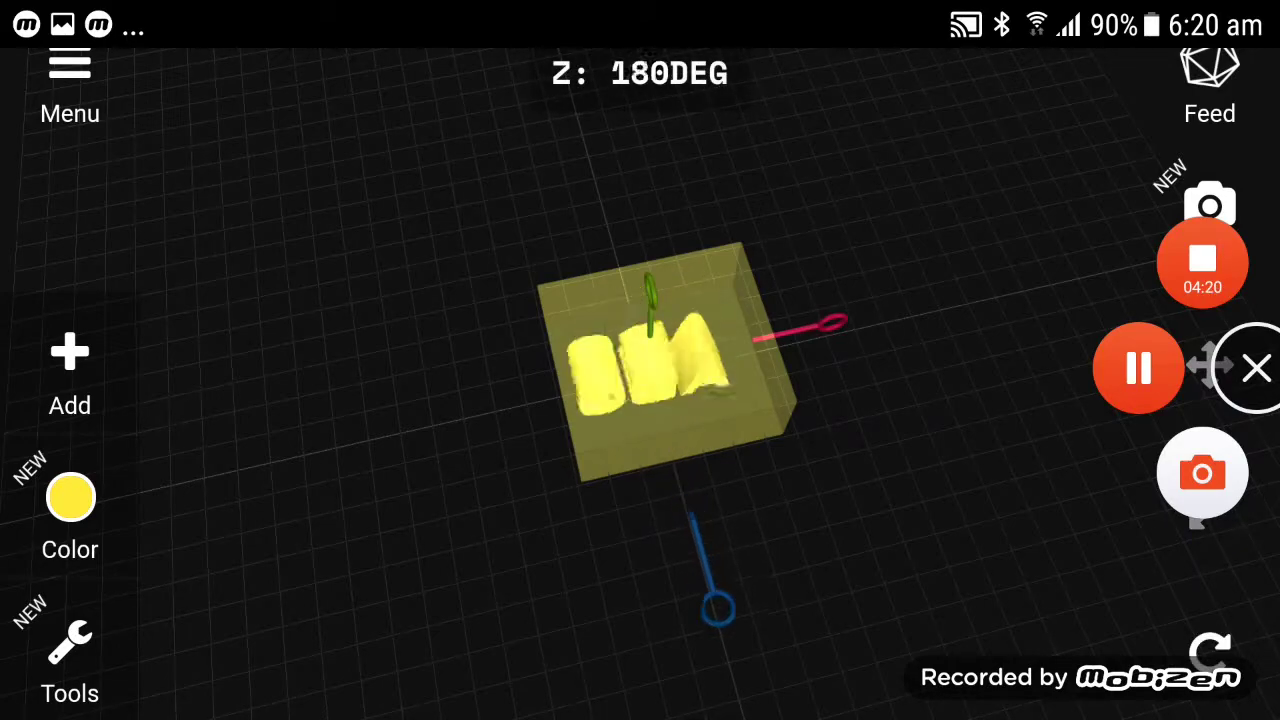
drag(900, 550, 500, 250)
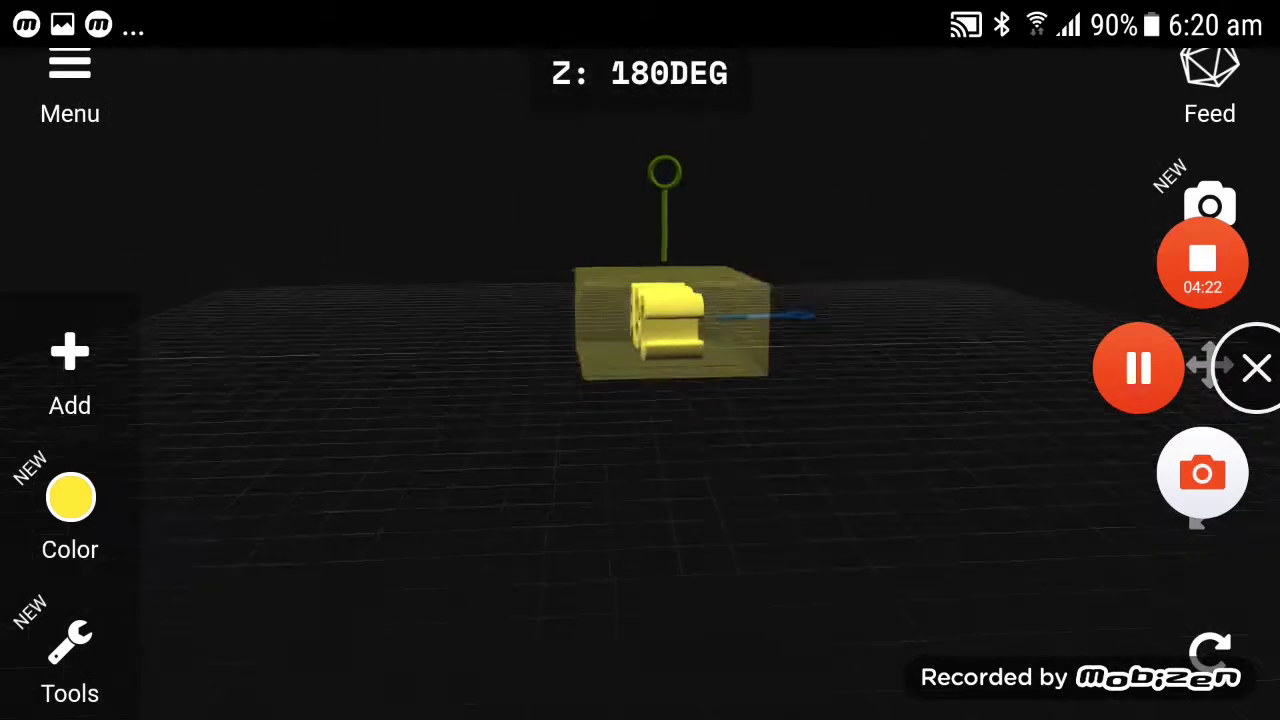
scroll(640, 360, up, 5)
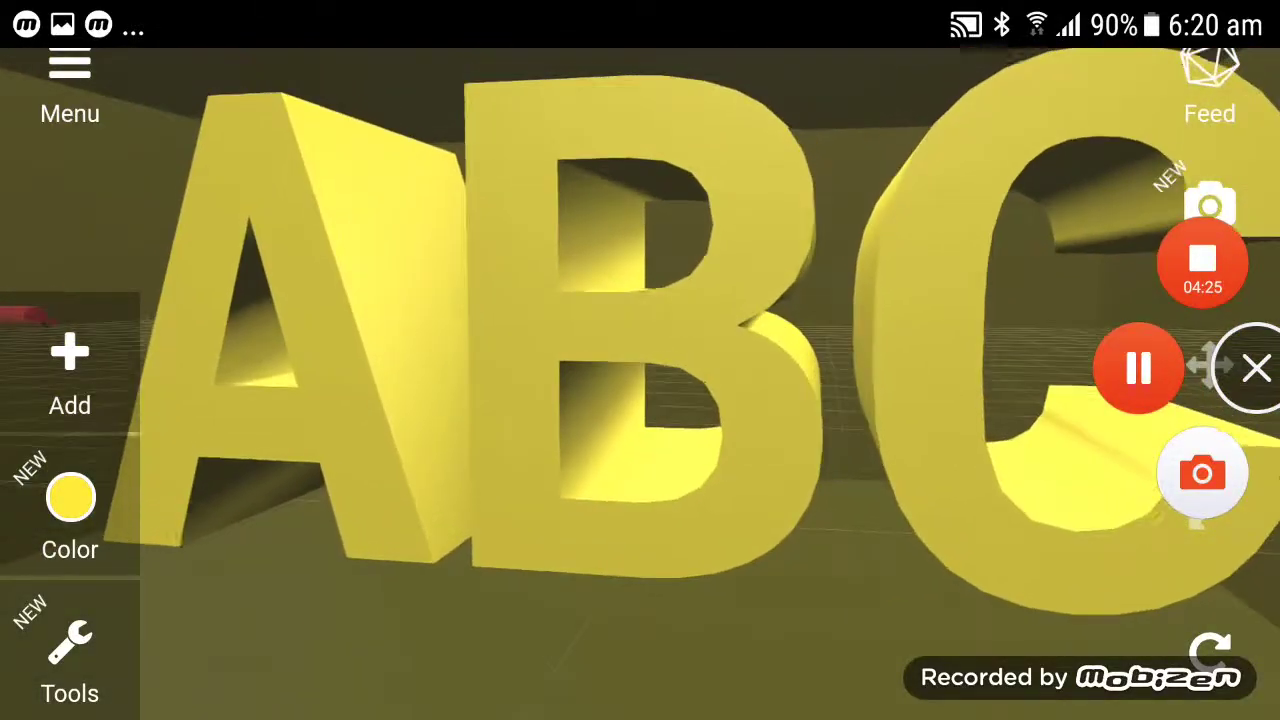
drag(500, 400, 800, 400)
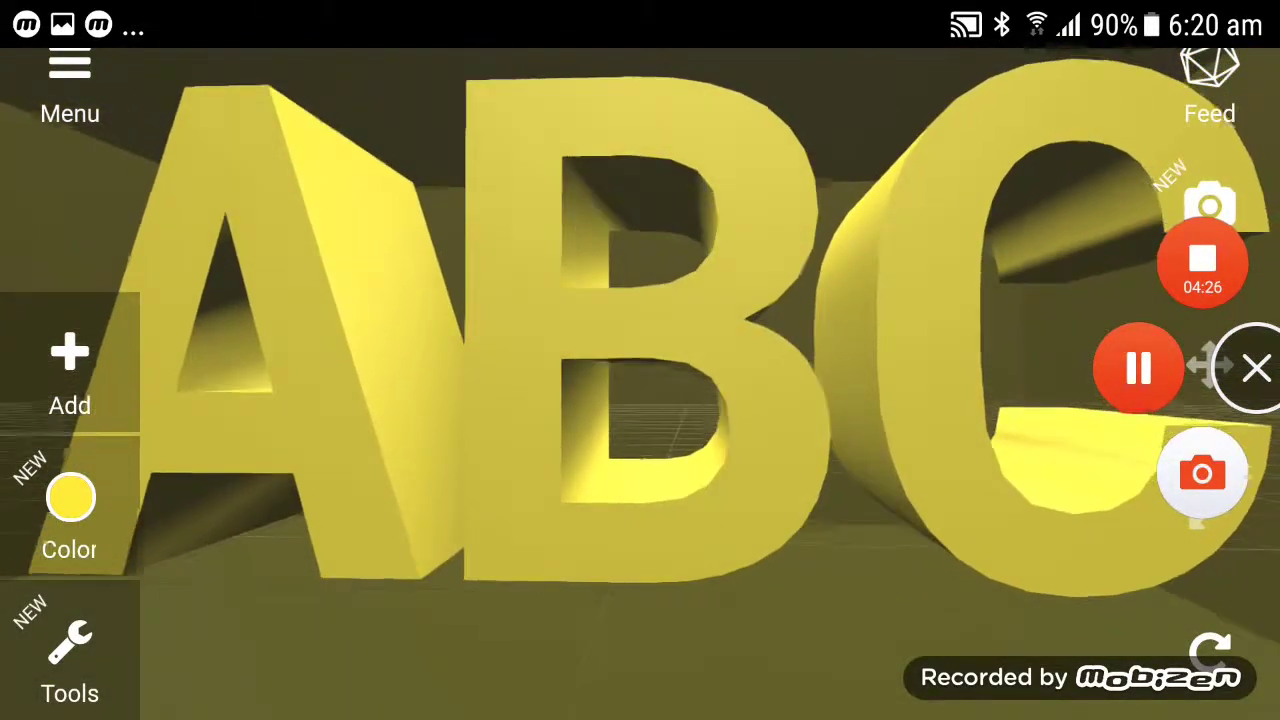